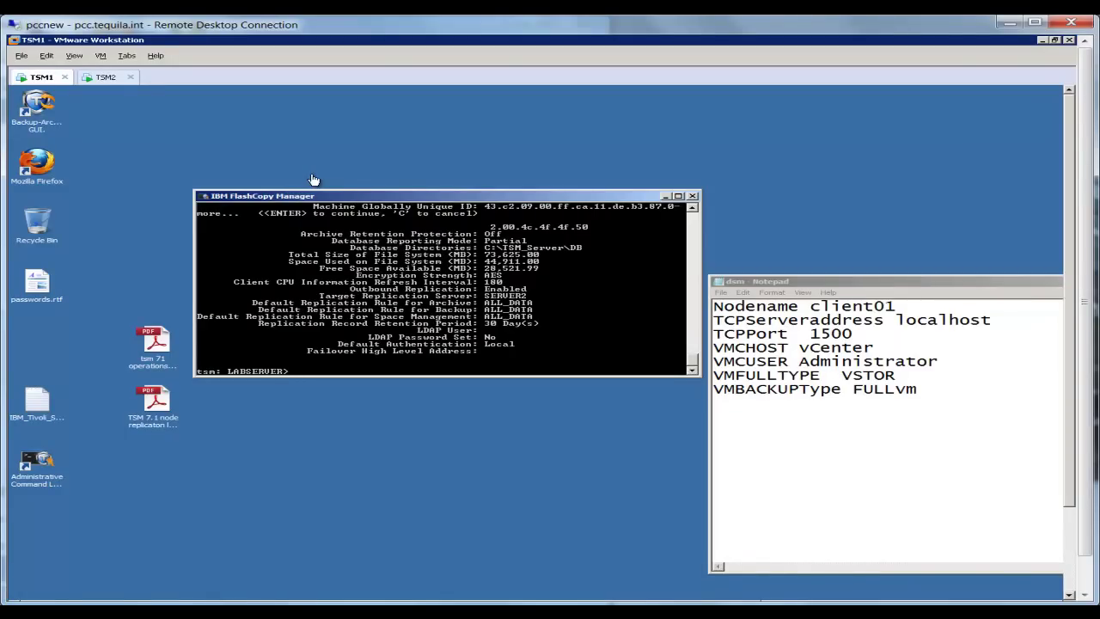
Step: View the TSM2 Operations Center Clients page listing CLIENT01 sending from LABSERVER to SERVER2
left_click(99, 78)
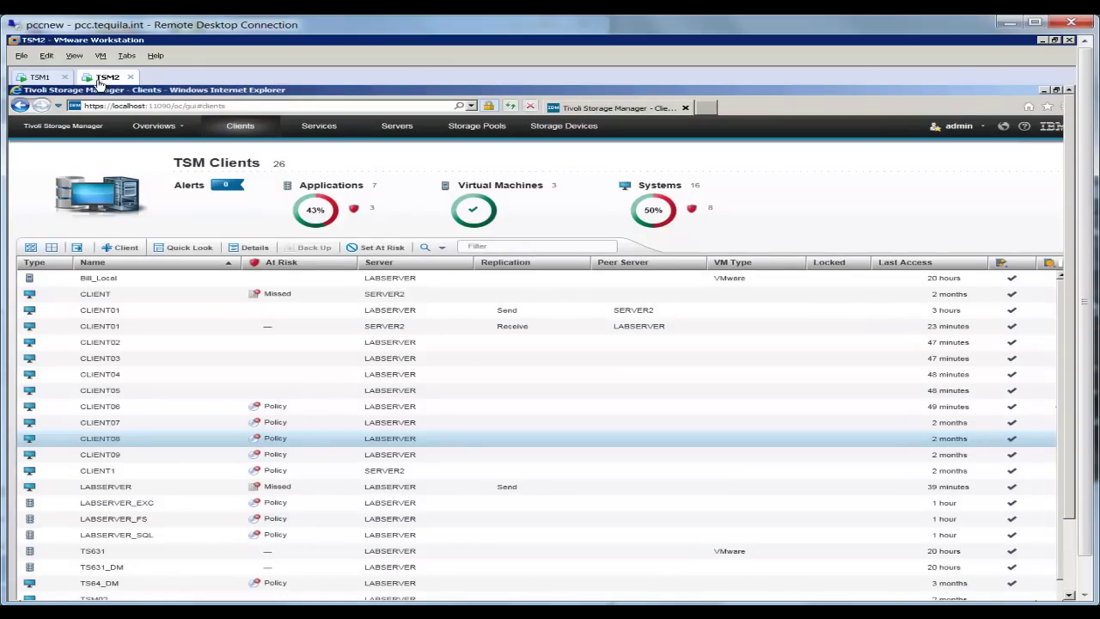
left_click(49, 77)
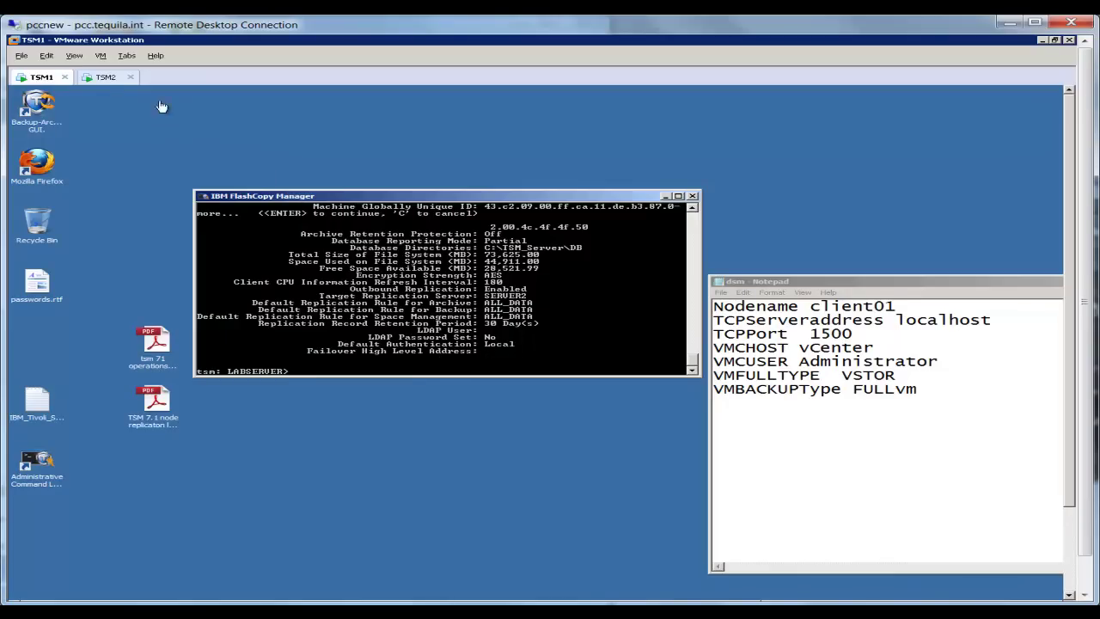
left_click(105, 78)
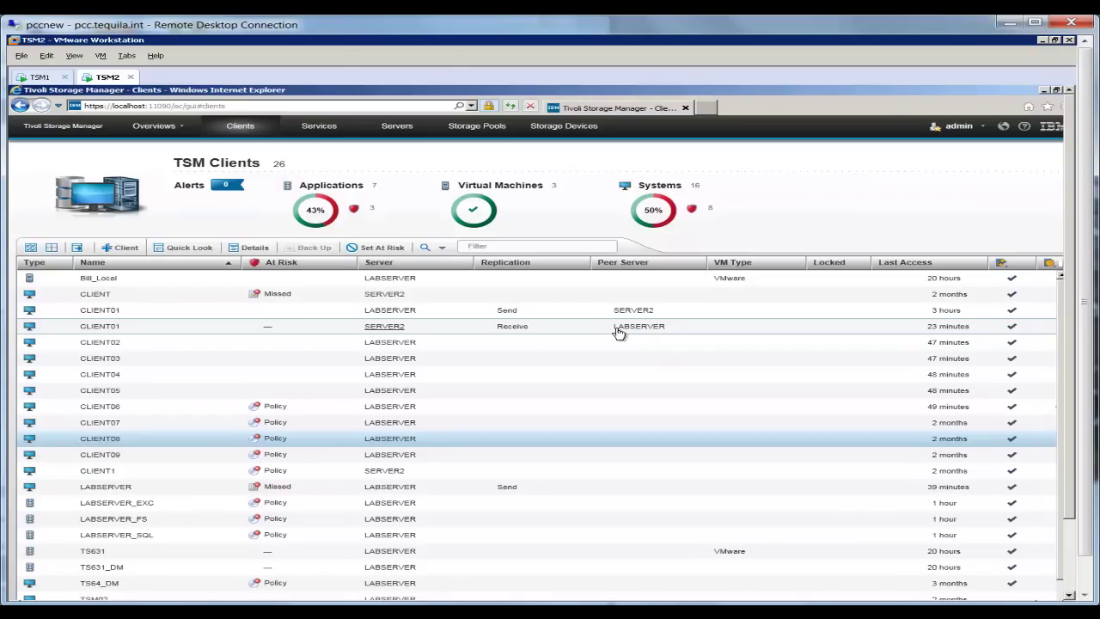
Step: On TSM1, run 'q filespace client01 f=d' to see CLIENT01's last replication start and completion times
left_click(37, 78)
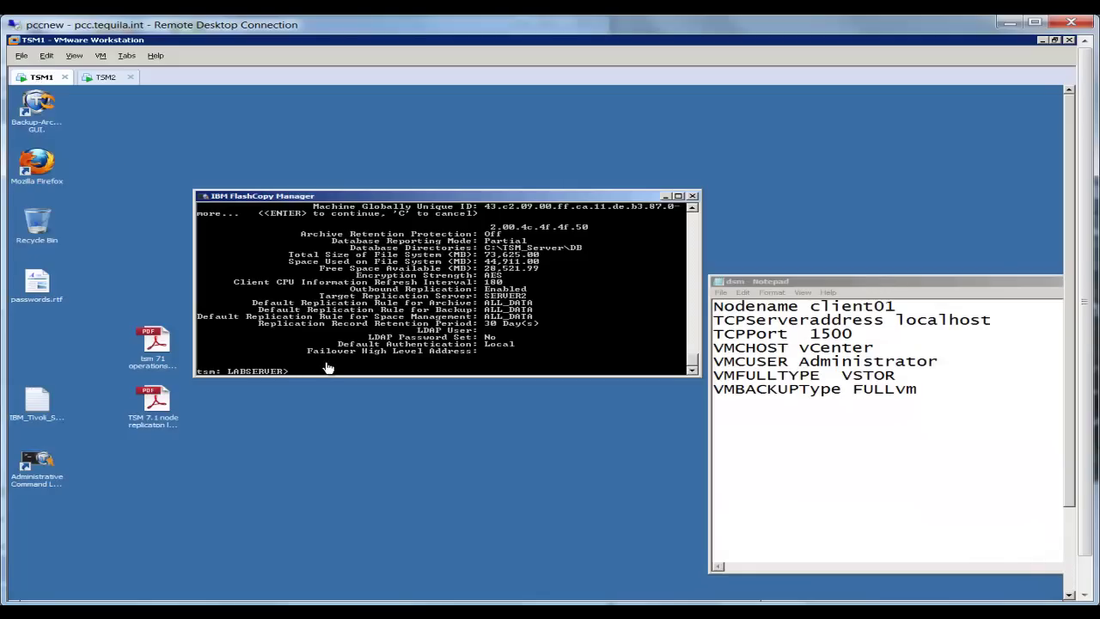
type("q filespace client01 f=d")
key("Return")
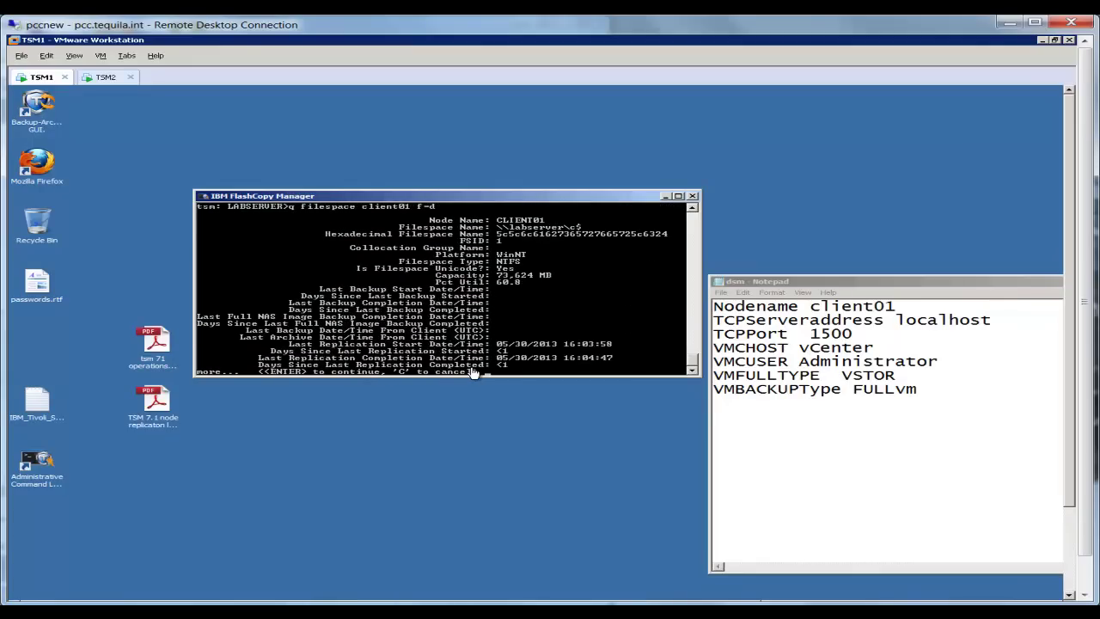
key("Return")
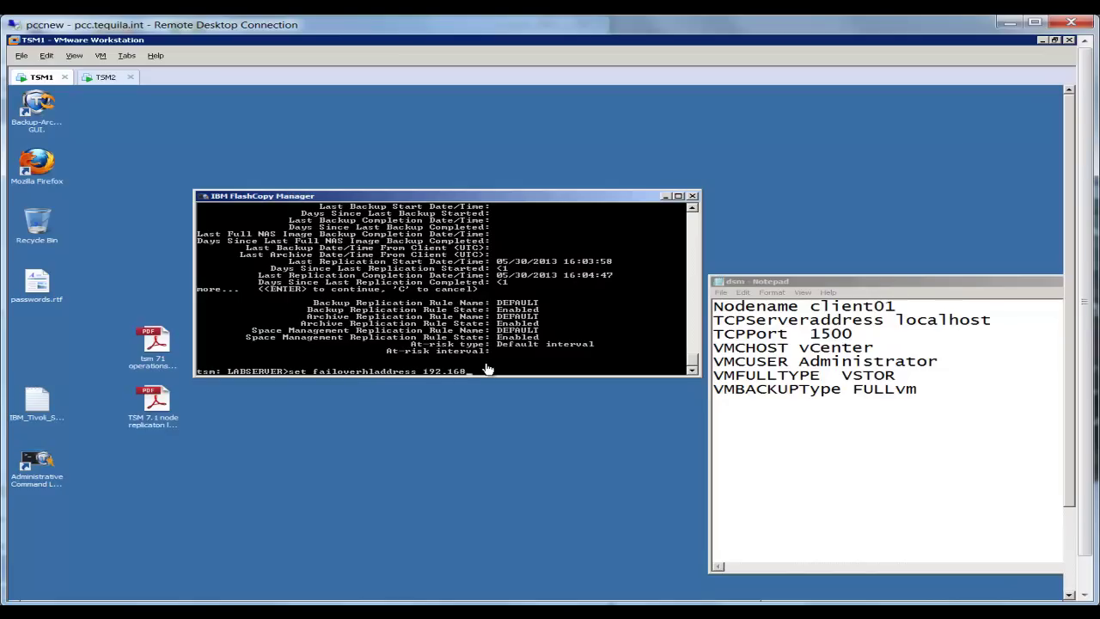
Step: Set the failover high level address to 192.168.100.80 and close the dsm options file in Notepad
type("00.80")
key("Return")
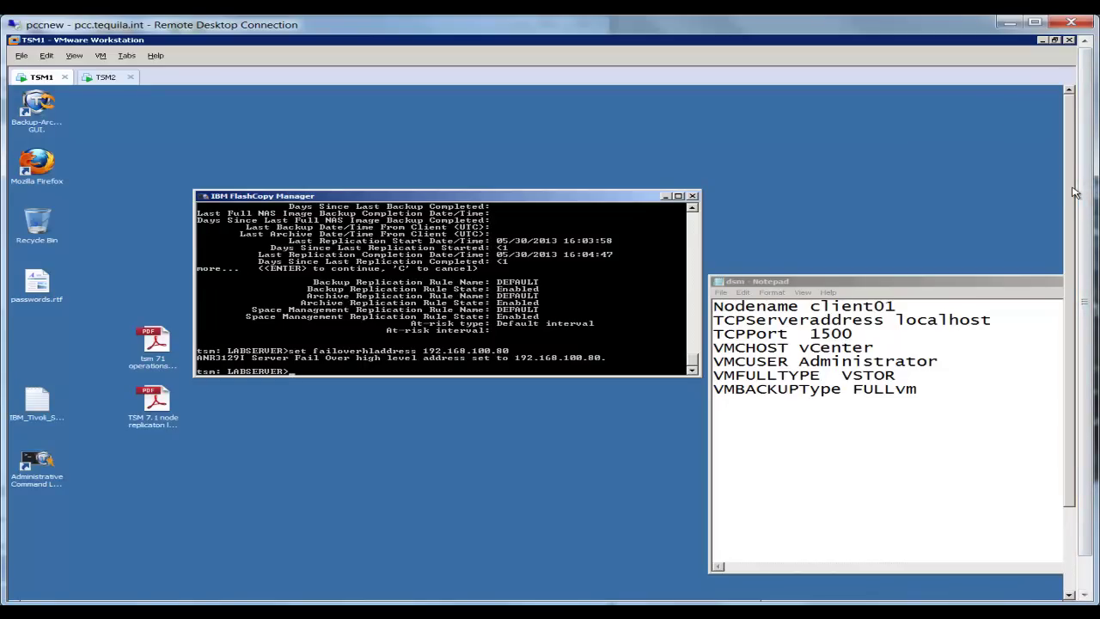
left_click_drag(1073, 191, 1056, 263)
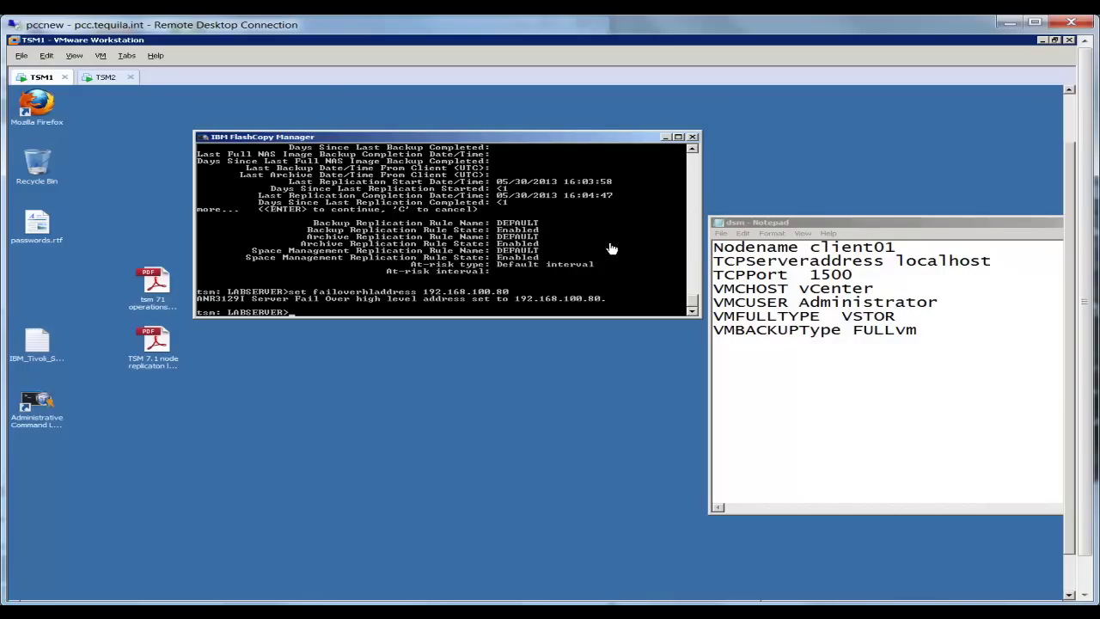
left_click(722, 234)
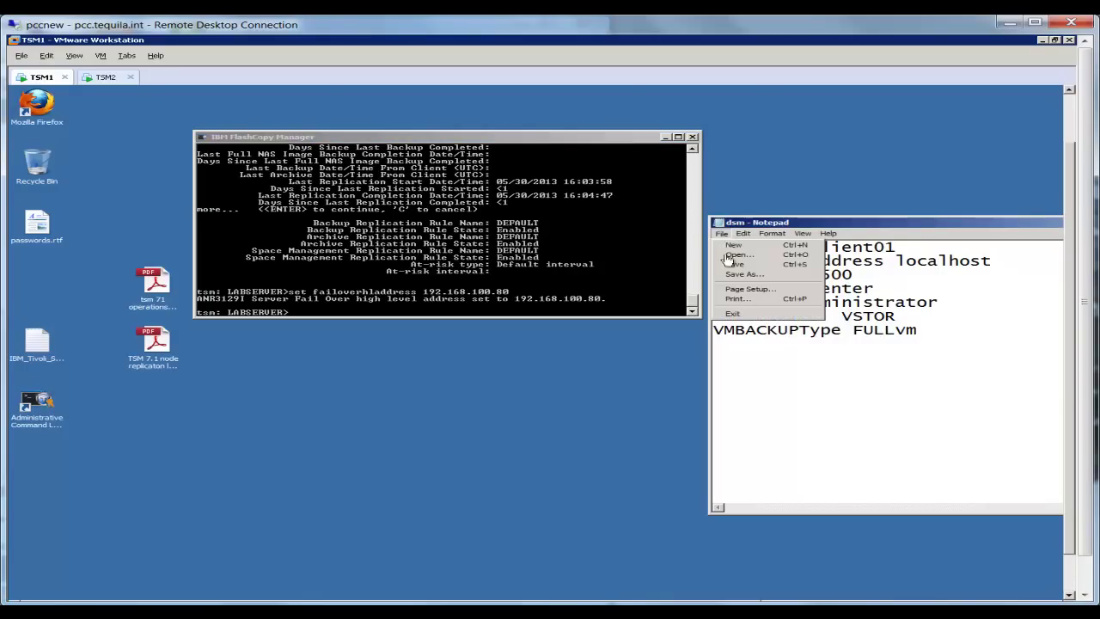
left_click(728, 314)
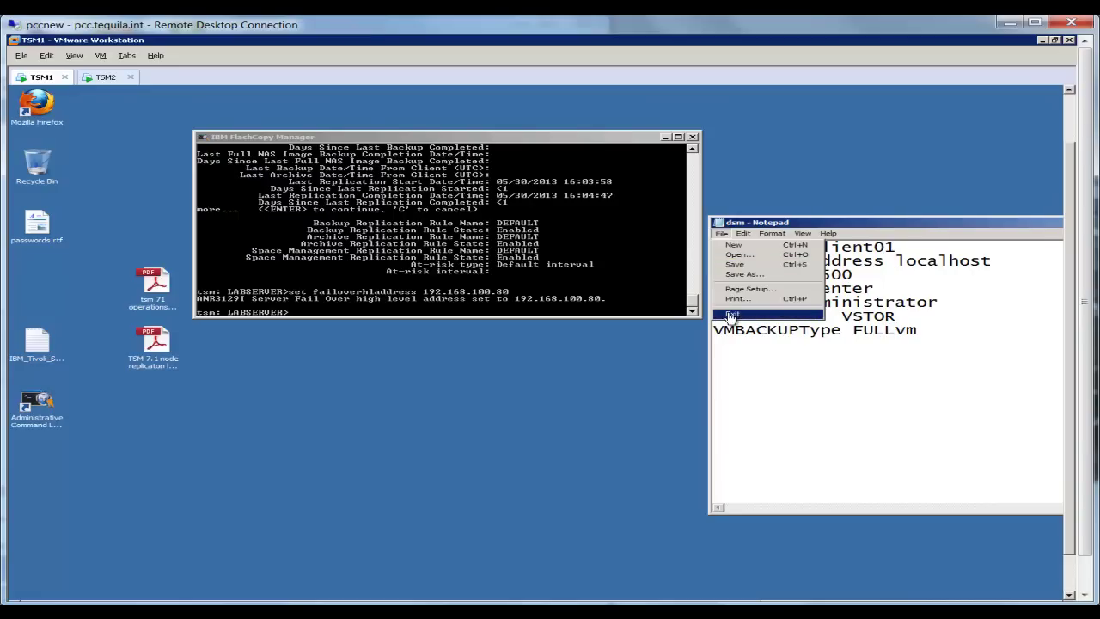
left_click(729, 315)
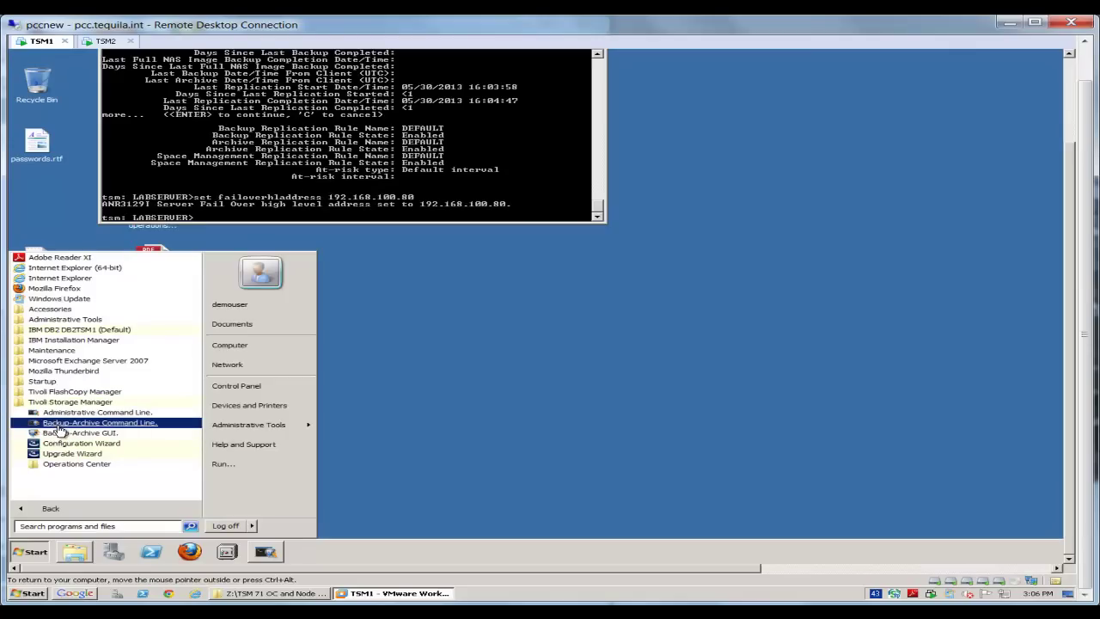
Step: Confirm in the Backup-Archive GUI's Connection Information that CLIENT01 fails over to SERVER2, then close it
left_click(61, 433)
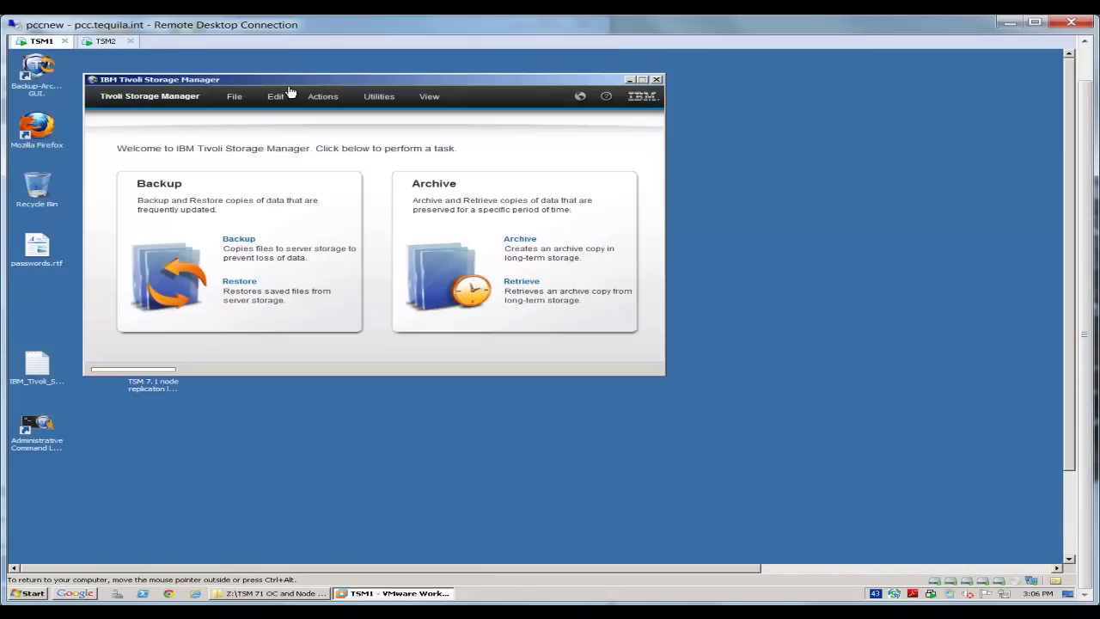
left_click(233, 98)
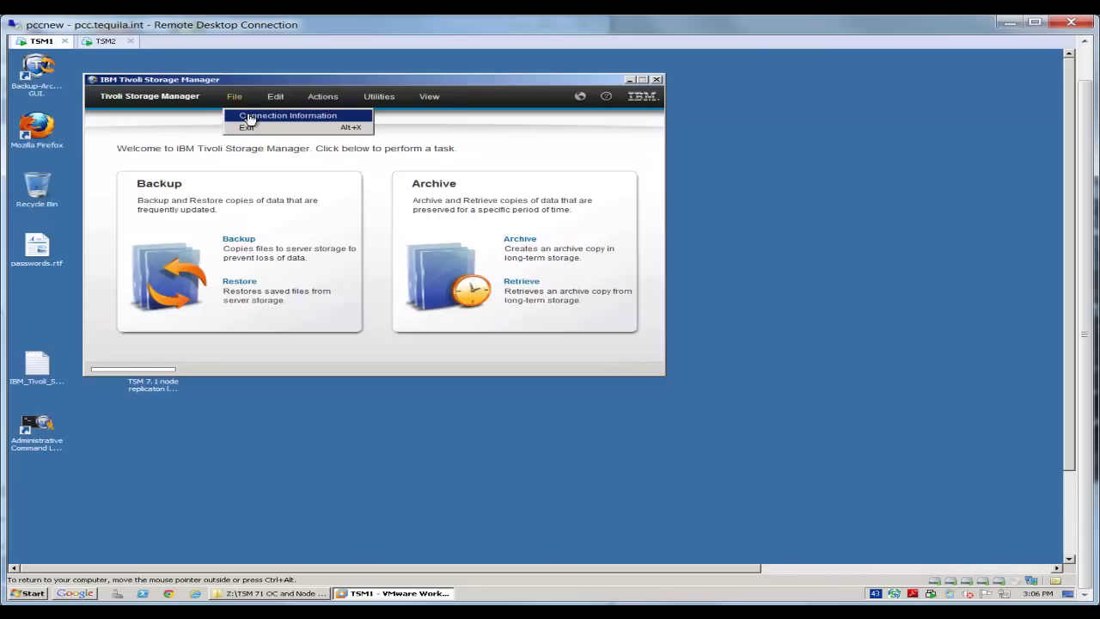
left_click(250, 117)
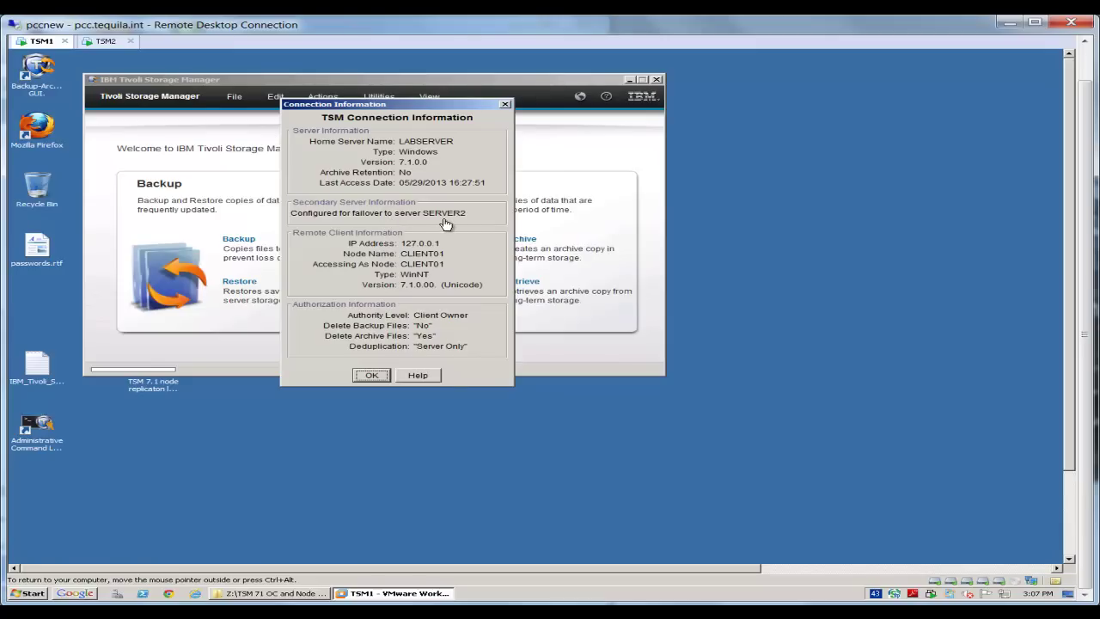
left_click(372, 376)
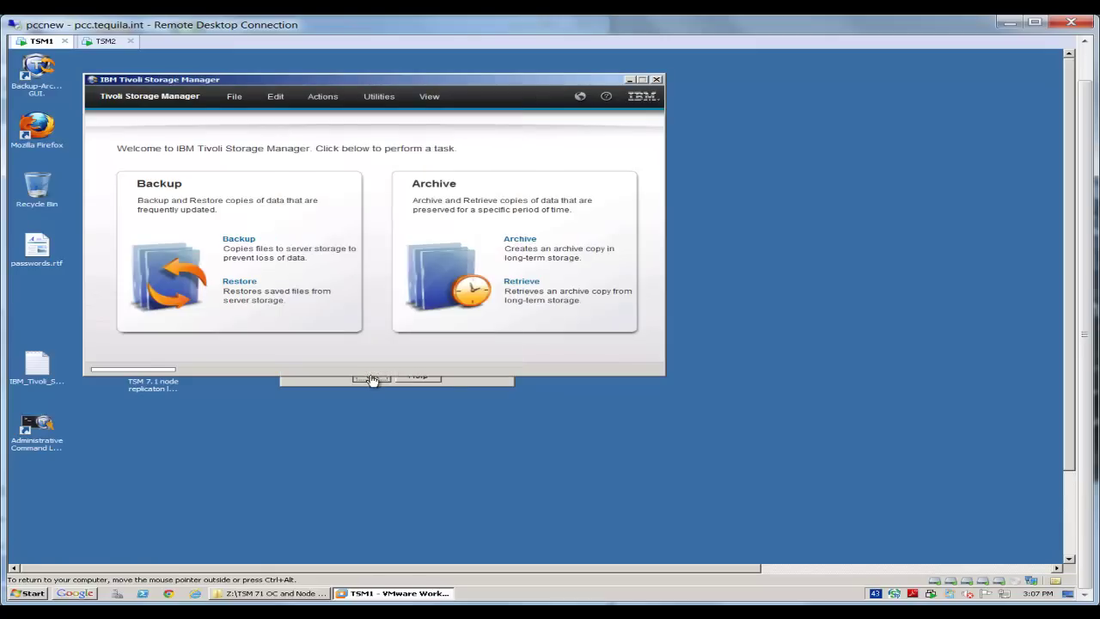
left_click(657, 79)
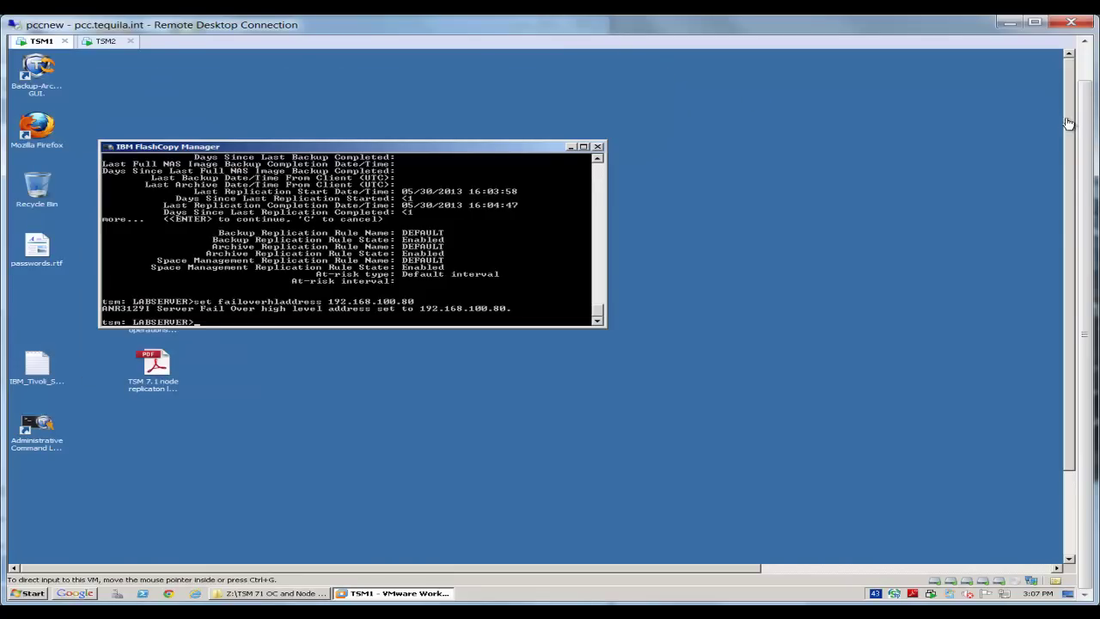
Step: Open dsm.opt from the client folder to review the SERVER2 replication server entry at 192.168.100.80
left_click_drag(1066, 122, 1070, 234)
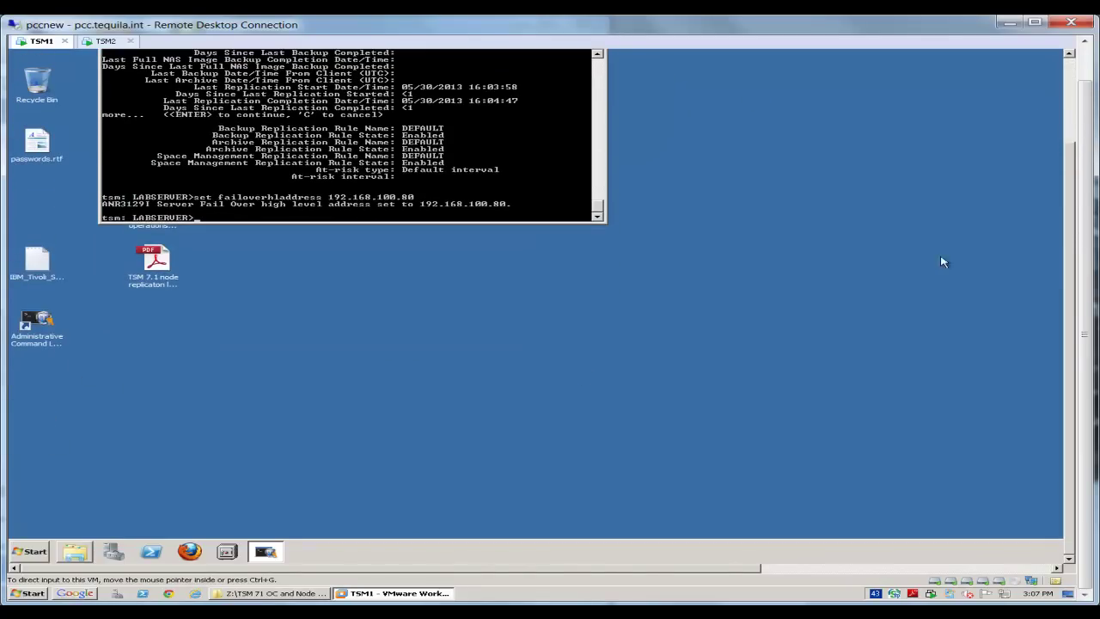
left_click(72, 557)
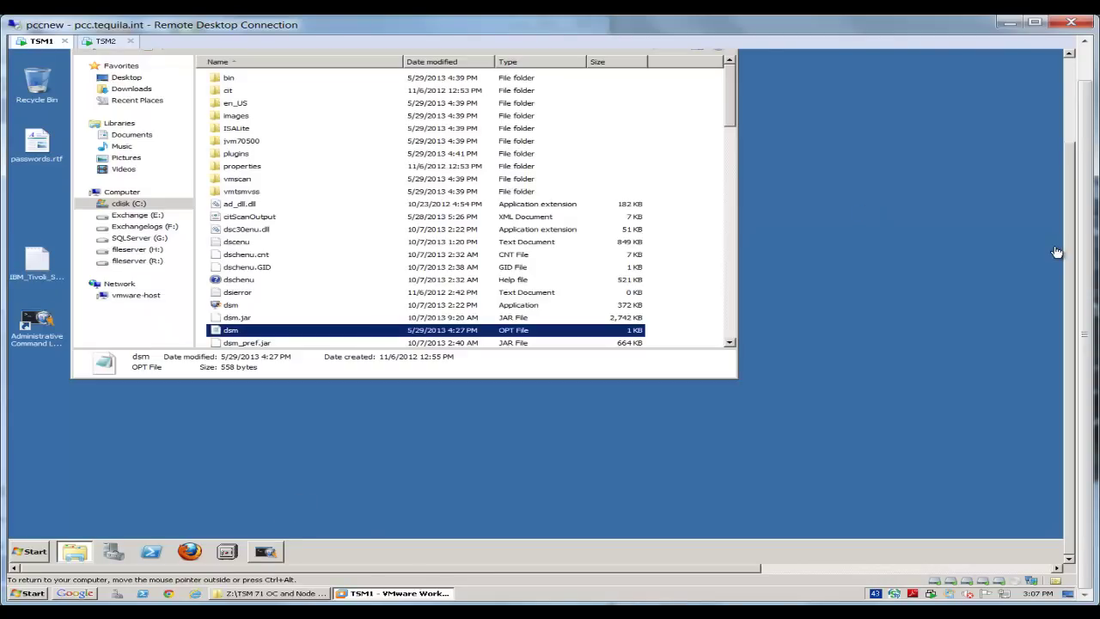
double_click(411, 334)
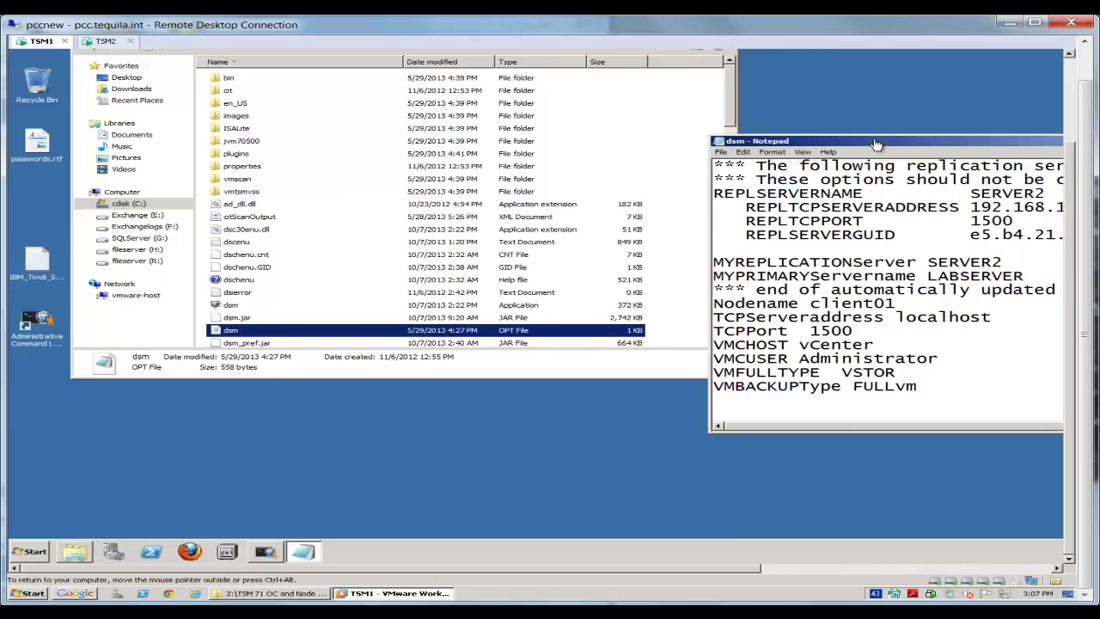
left_click_drag(882, 142, 527, 155)
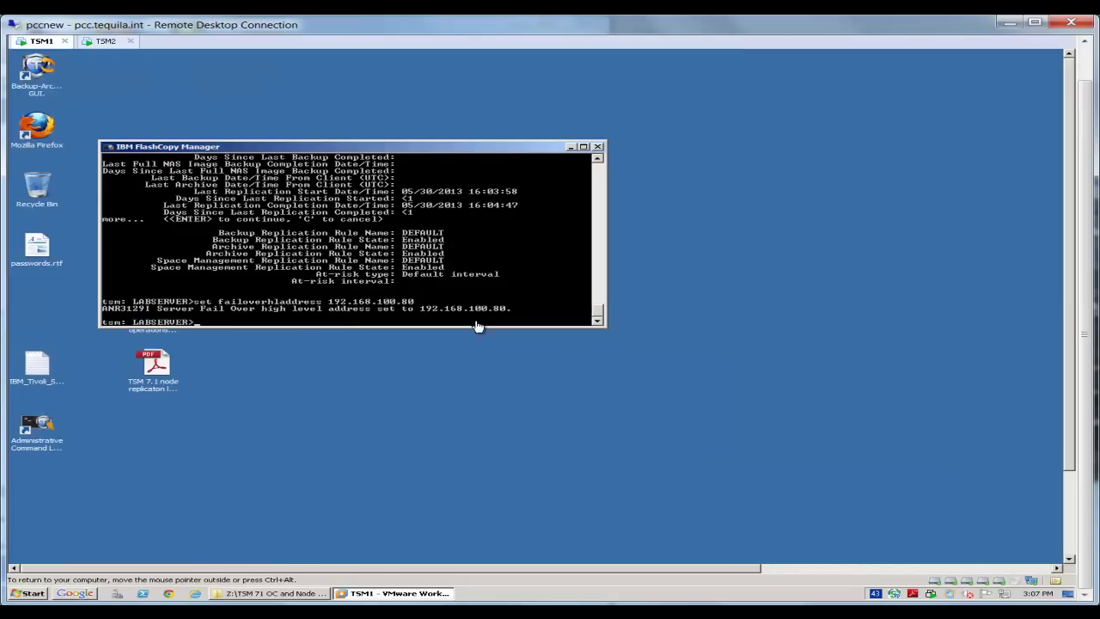
Step: Check with 'q stat' that the failover address is 192.168.100.80, then issue 'halt' for LABSERVER
key("Up")
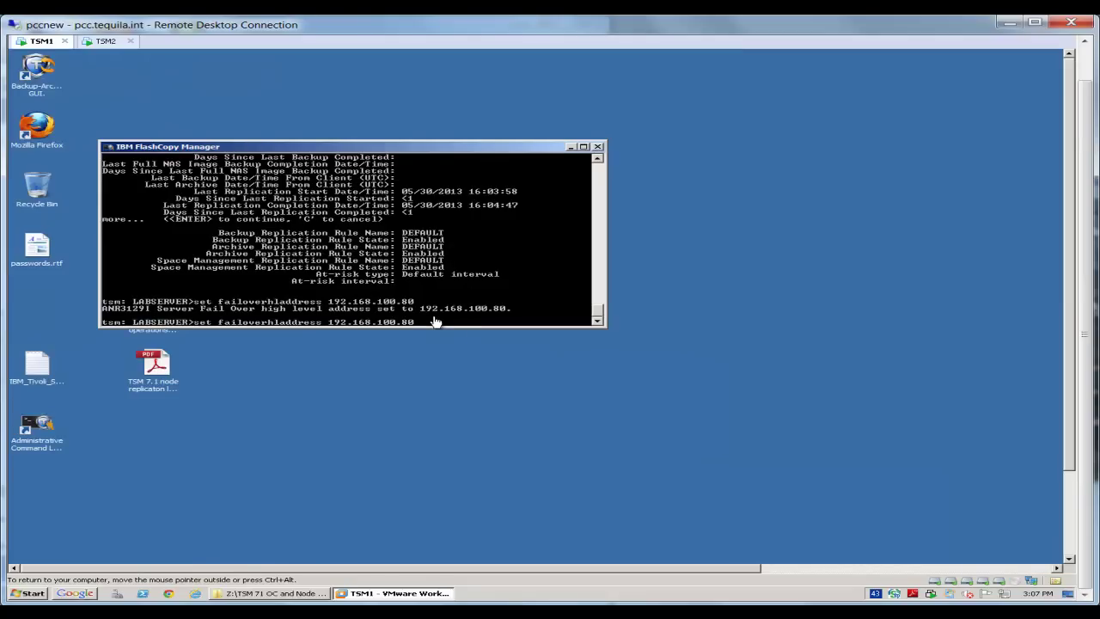
key("Up")
key("Escape")
type("q stat")
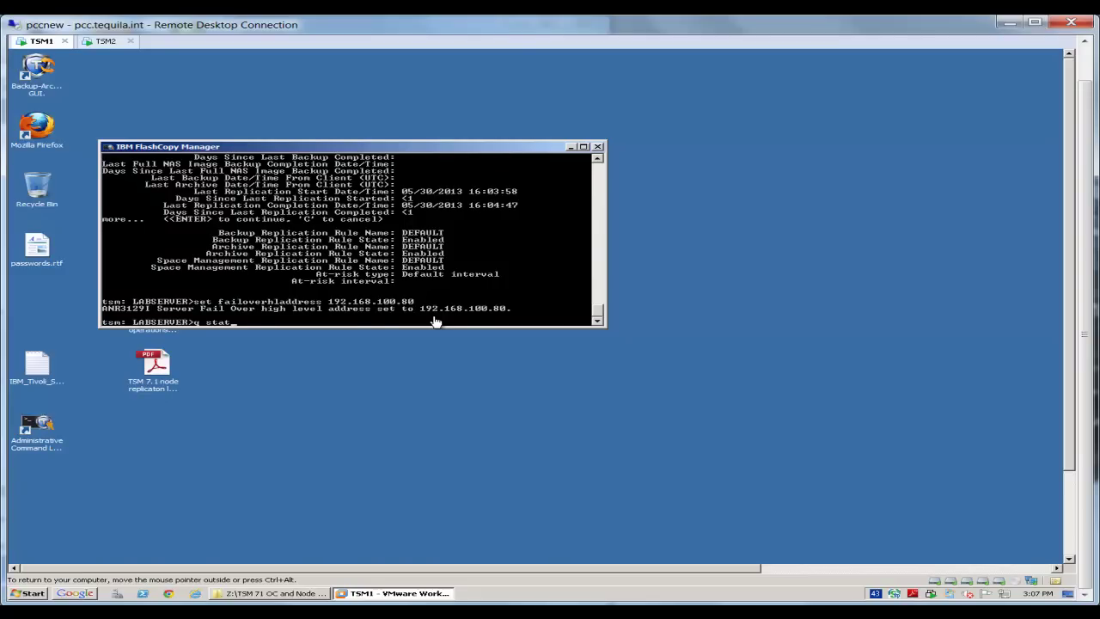
key("Return")
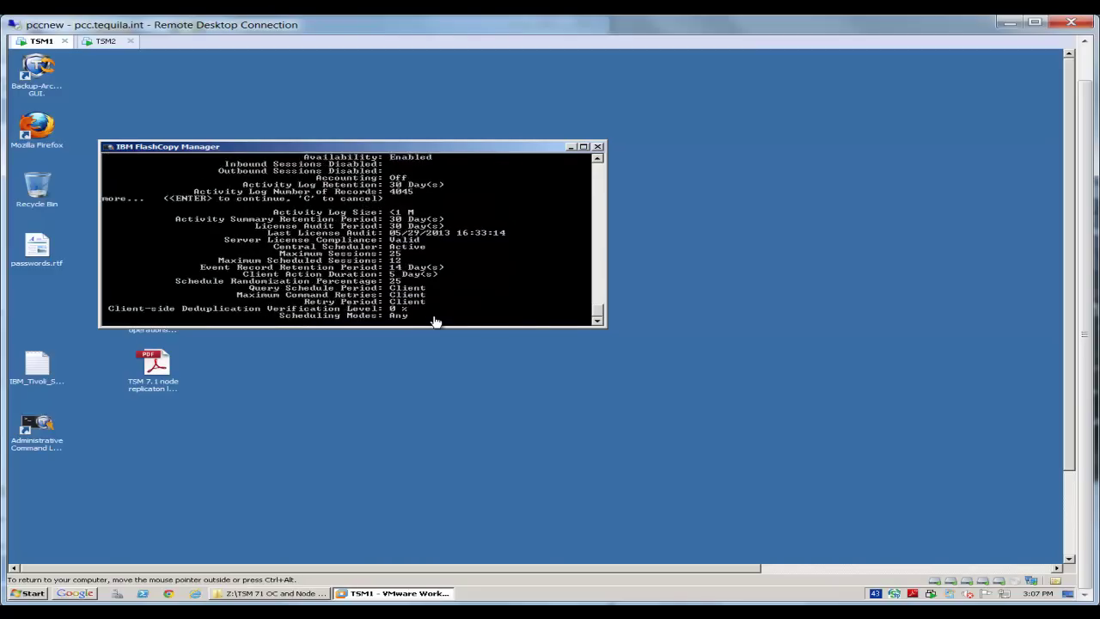
key("Return")
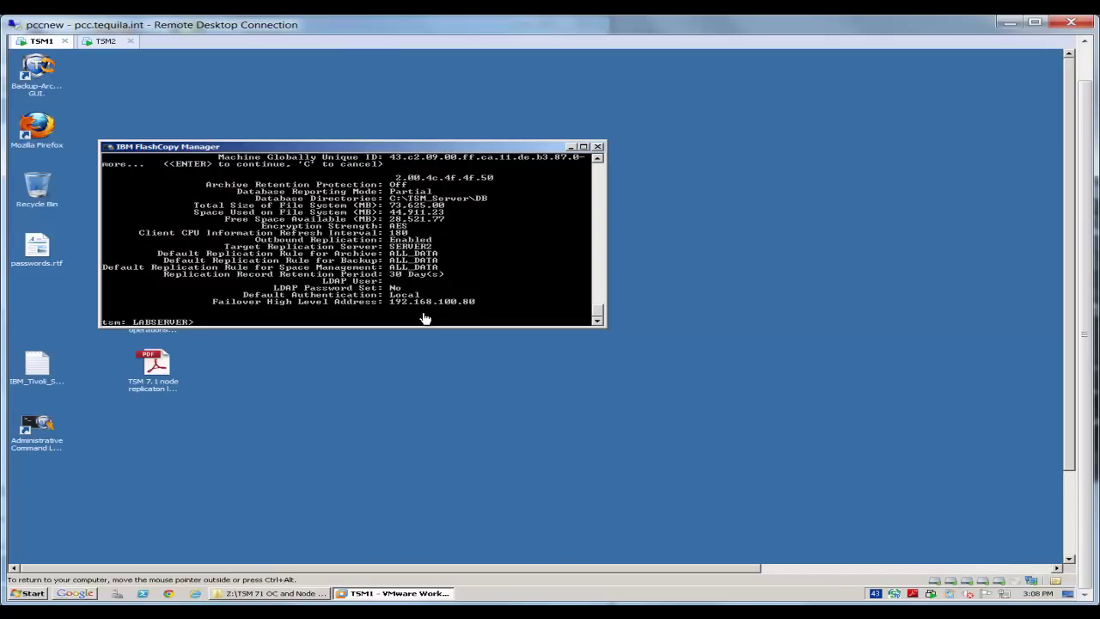
type("halt")
key("Return")
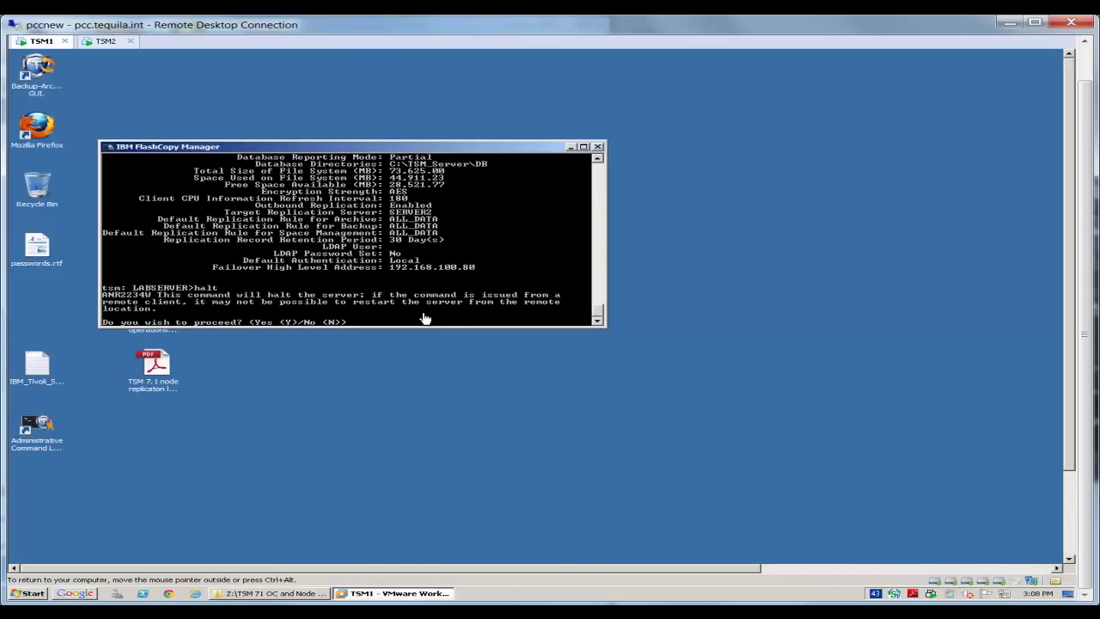
Step: Confirm the halt with Y, then log the Backup-Archive GUI in to the read-only secondary server
type("y")
key("Return")
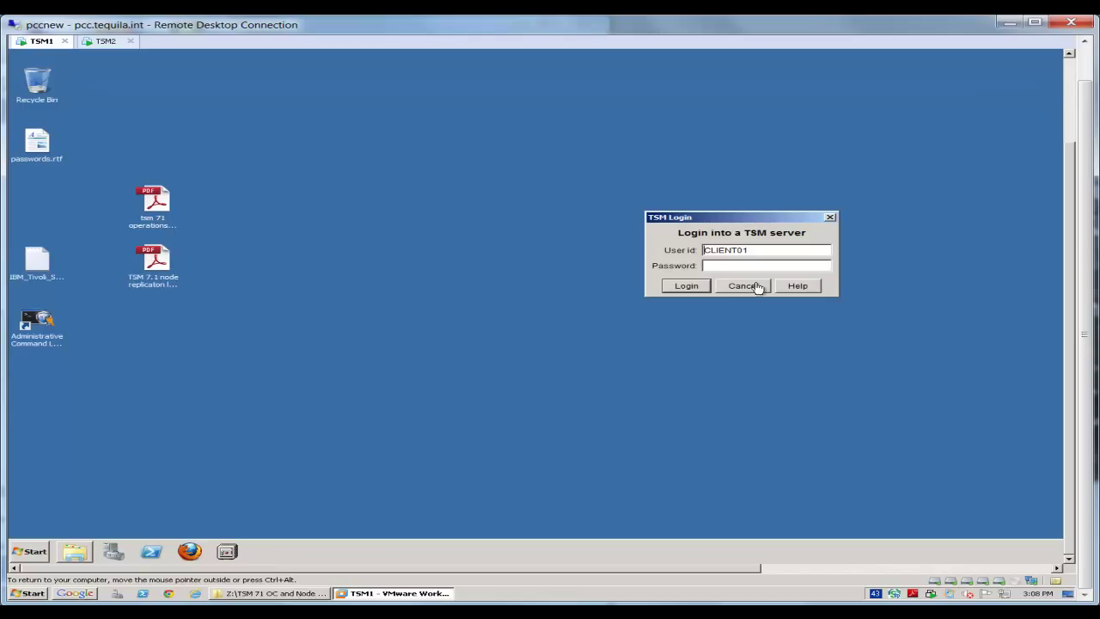
left_click(731, 268)
type("**********")
key("Return")
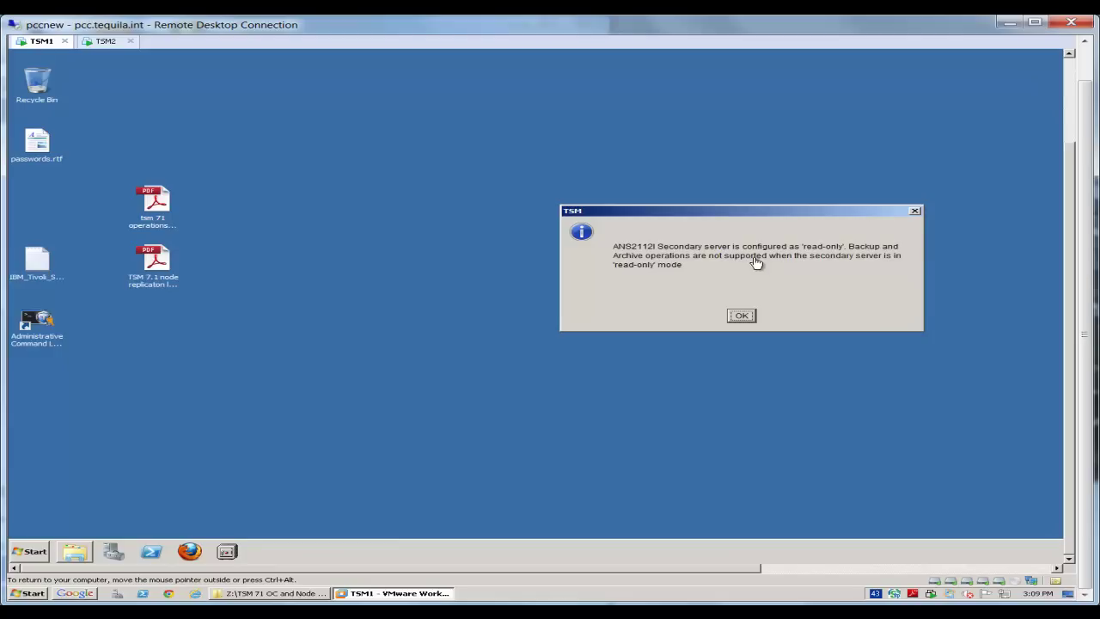
left_click(741, 316)
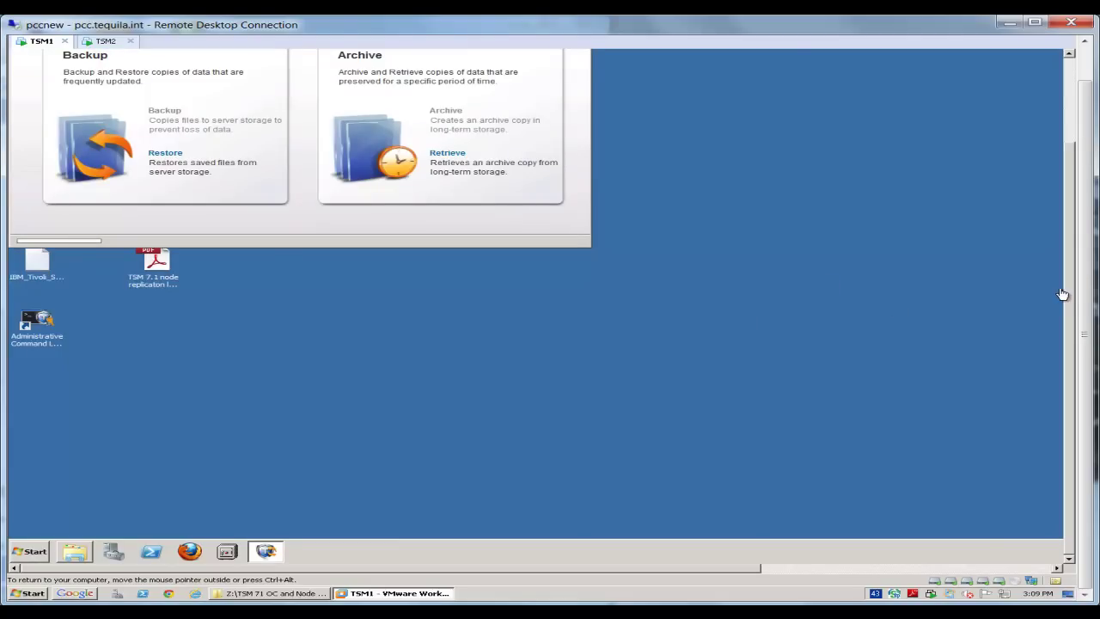
left_click_drag(1074, 295, 1072, 215)
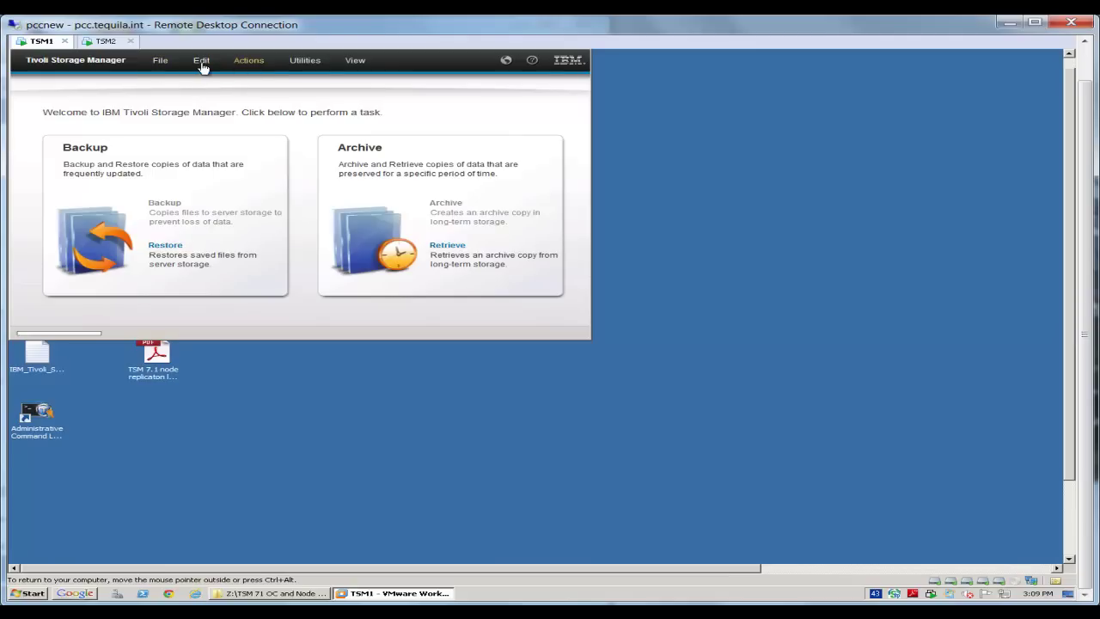
left_click(161, 69)
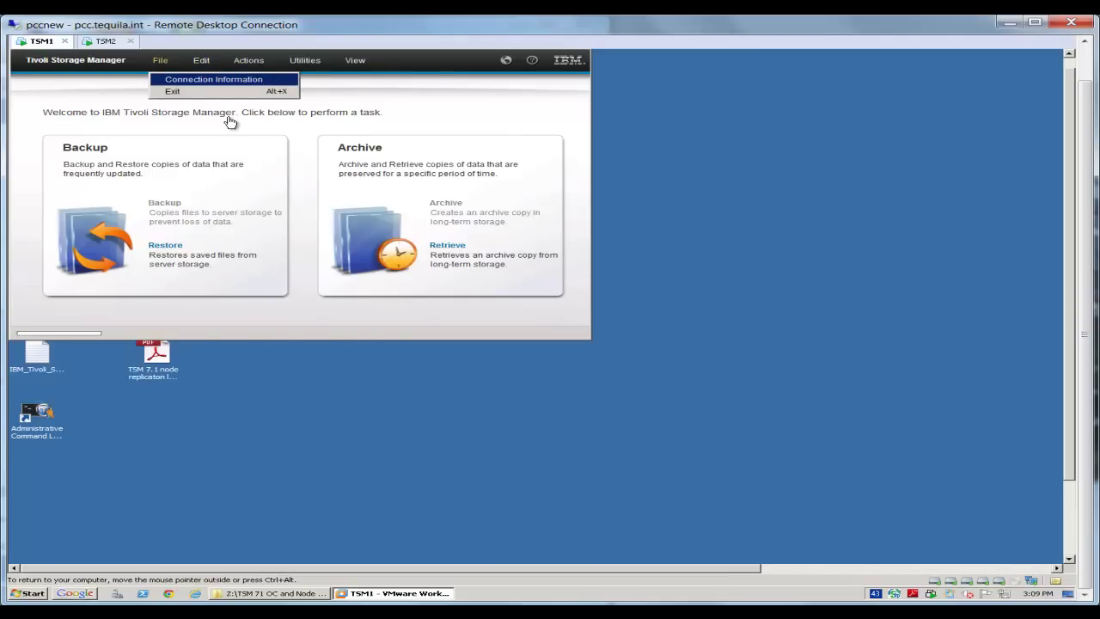
key("Return")
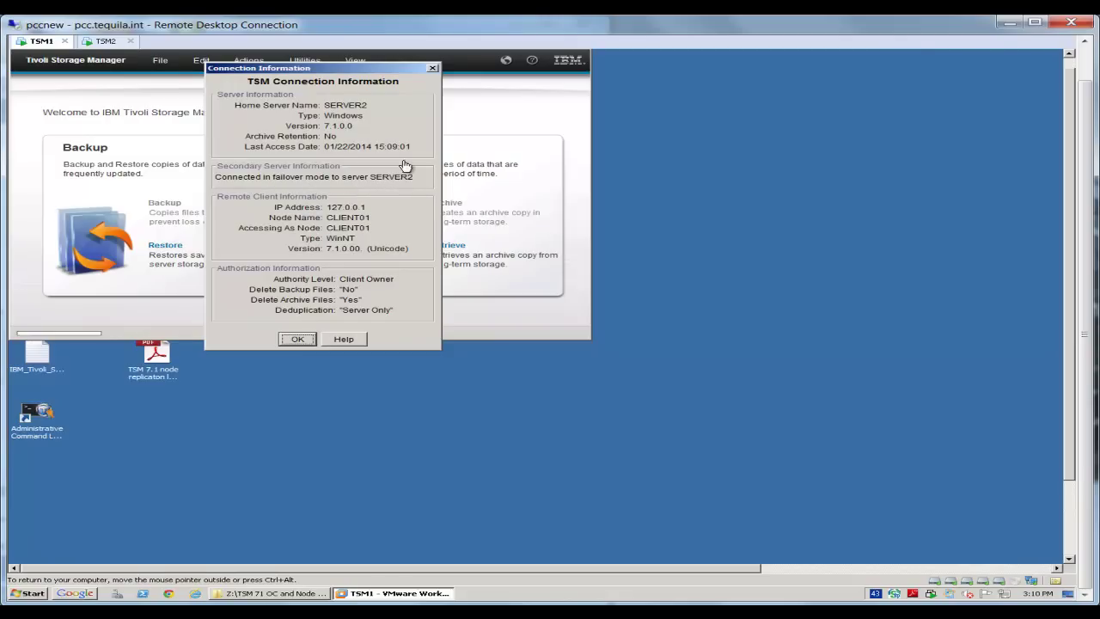
left_click(433, 68)
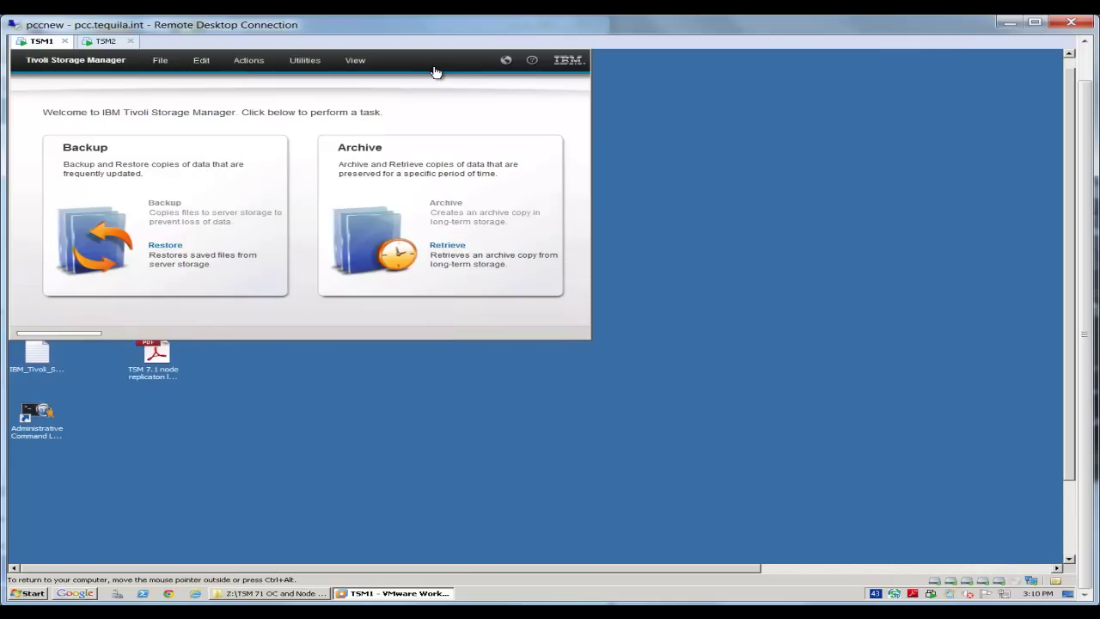
Step: Restore the File Level backup to the alternate location c:/temp and close the report showing 0 objects restored
left_click(155, 258)
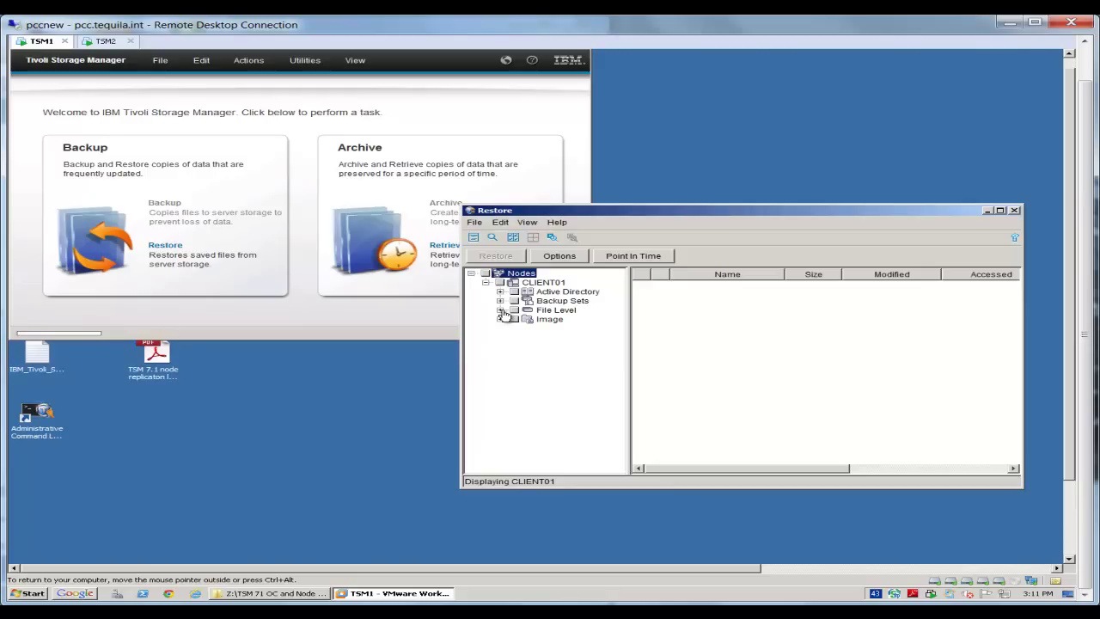
left_click(502, 312)
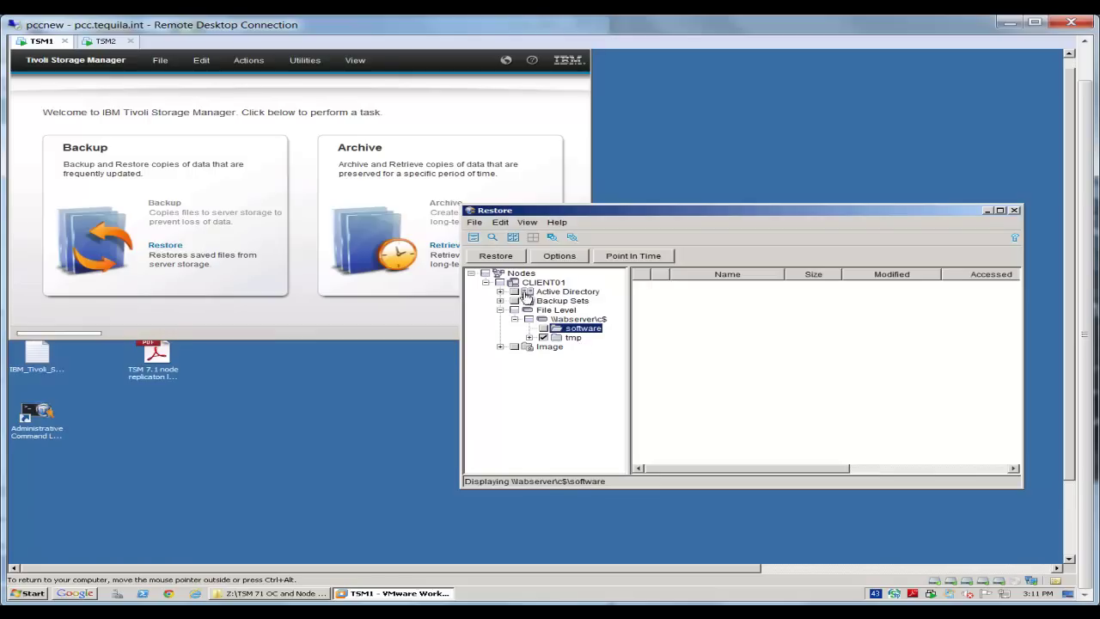
left_click(486, 258)
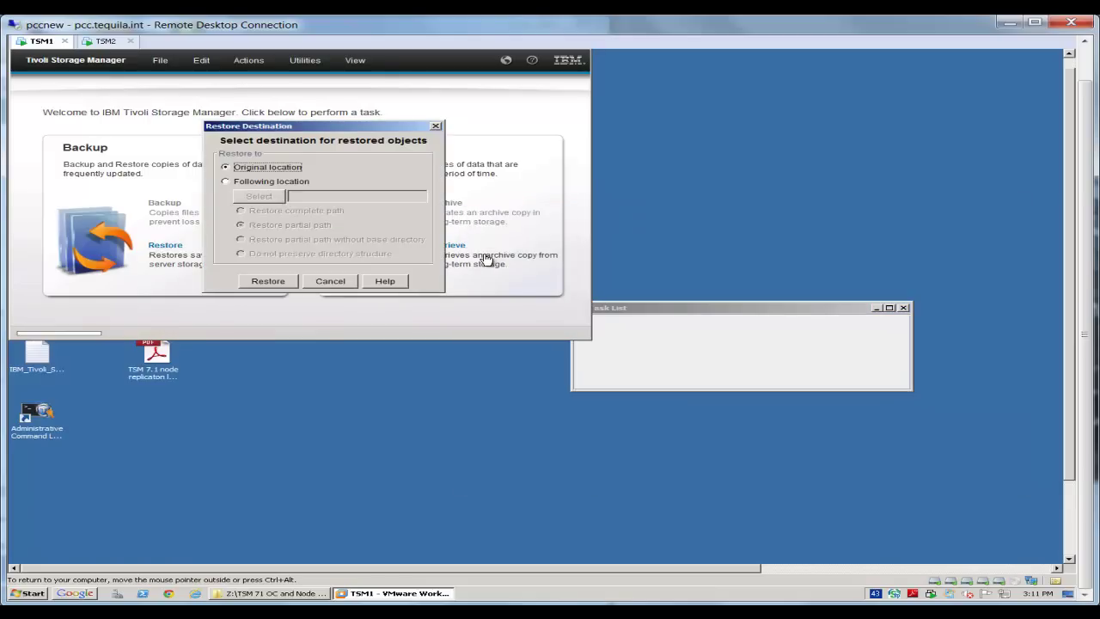
left_click(225, 183)
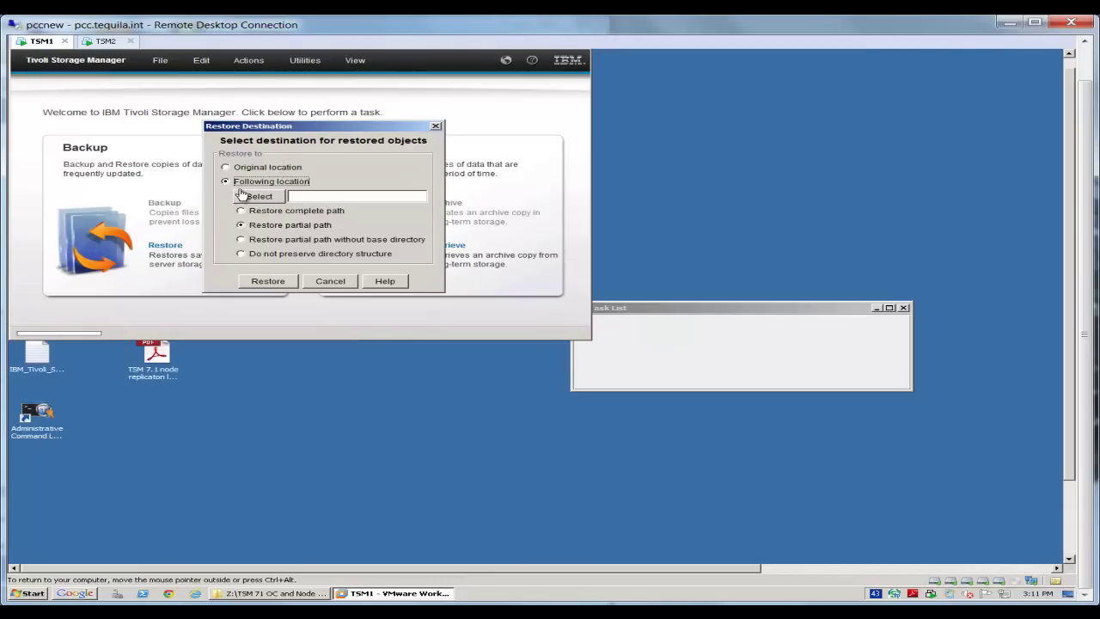
left_click(302, 199)
type("c:/temp")
left_click(267, 282)
left_click(742, 394)
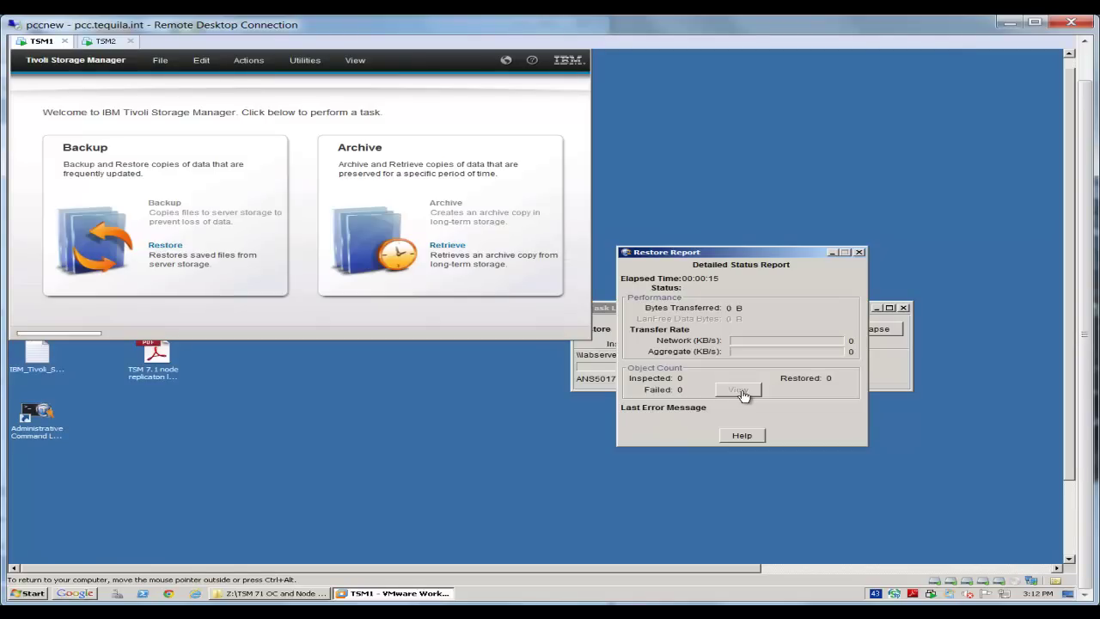
left_click(860, 253)
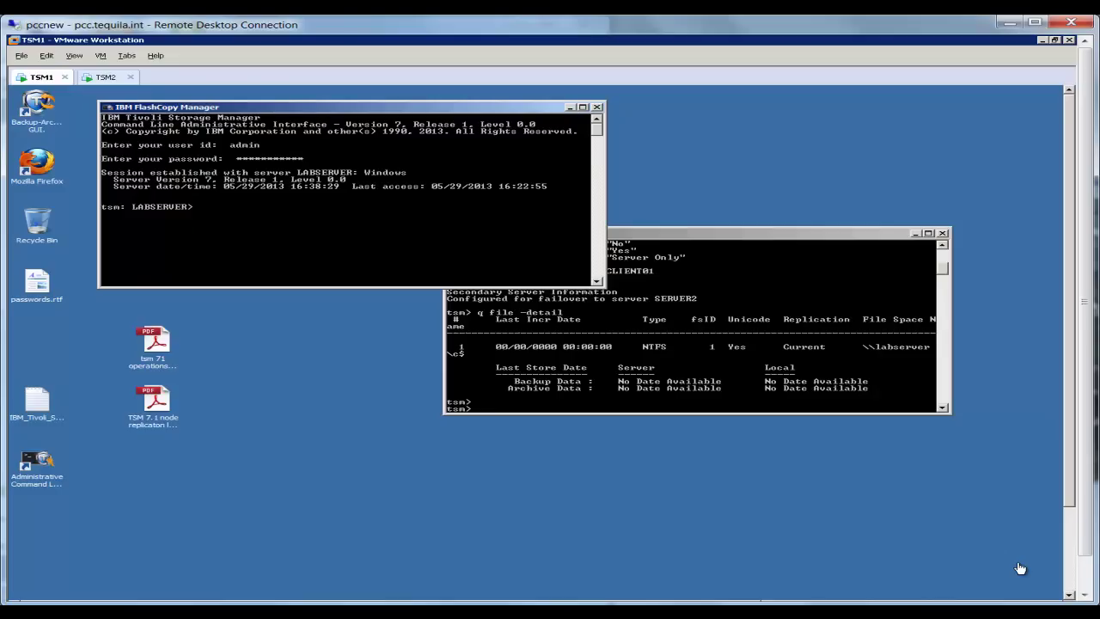
Step: In the client console, rerun 'q file -detail', then run 'incremental c:\tmp' to back up 1 object (250 B)
left_click(617, 402)
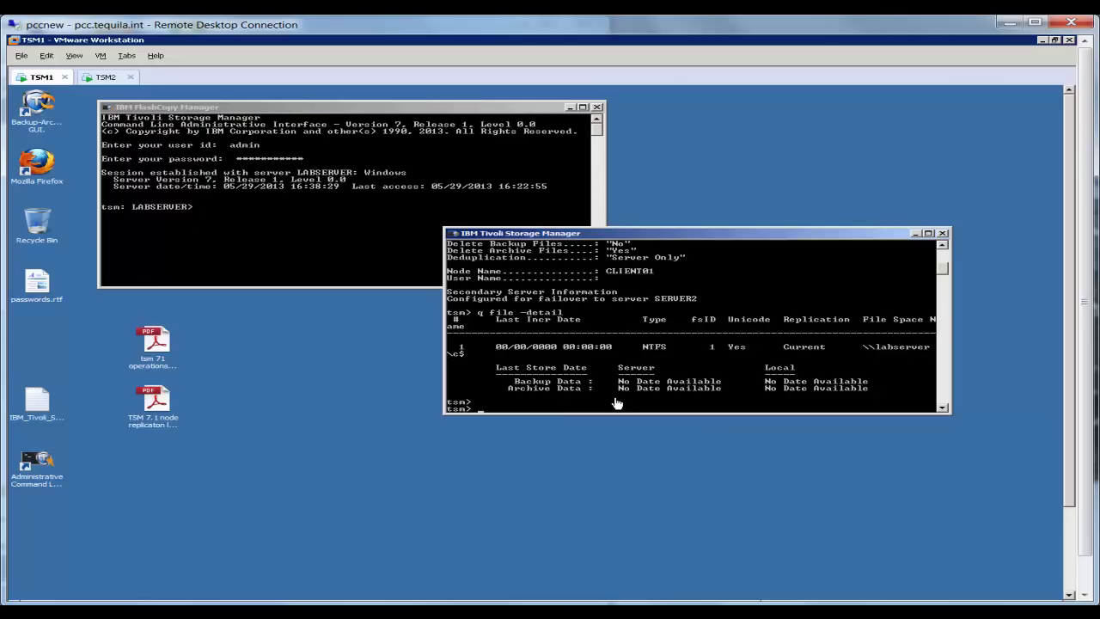
key("Up")
key("Return")
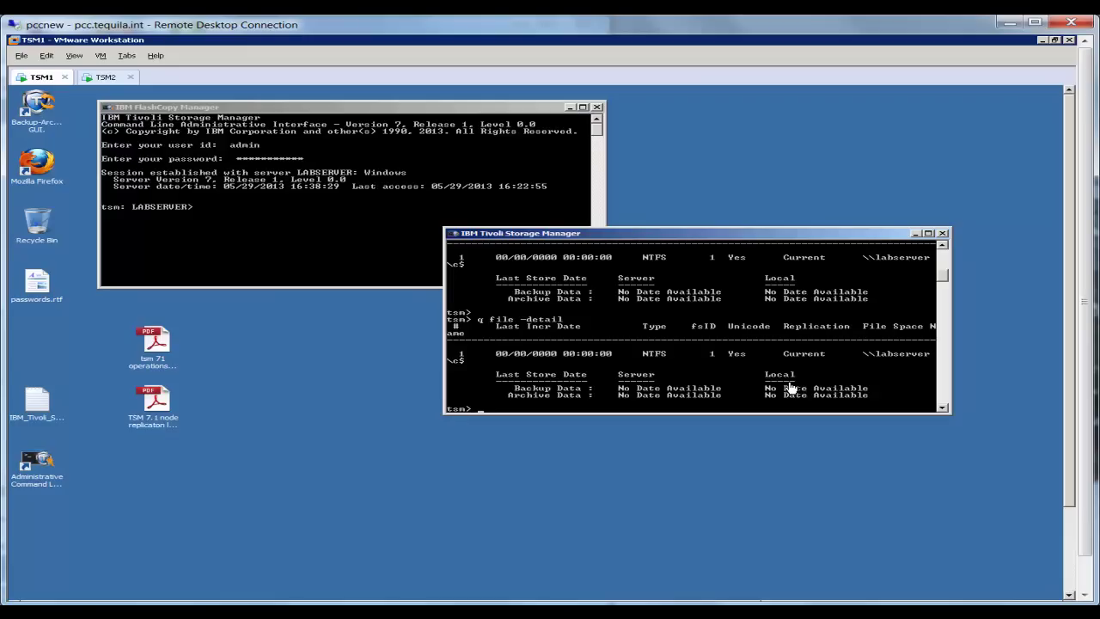
key("Return")
key("Return")
key("Return")
key("Return")
key("Return")
key("Return")
key("Return")
key("Return")
key("Return")
key("Return")
key("Return")
key("Return")
key("Return")
key("Return")
key("Return")
key("Return")
key("Return")
key("Return")
key("Return")
key("Return")
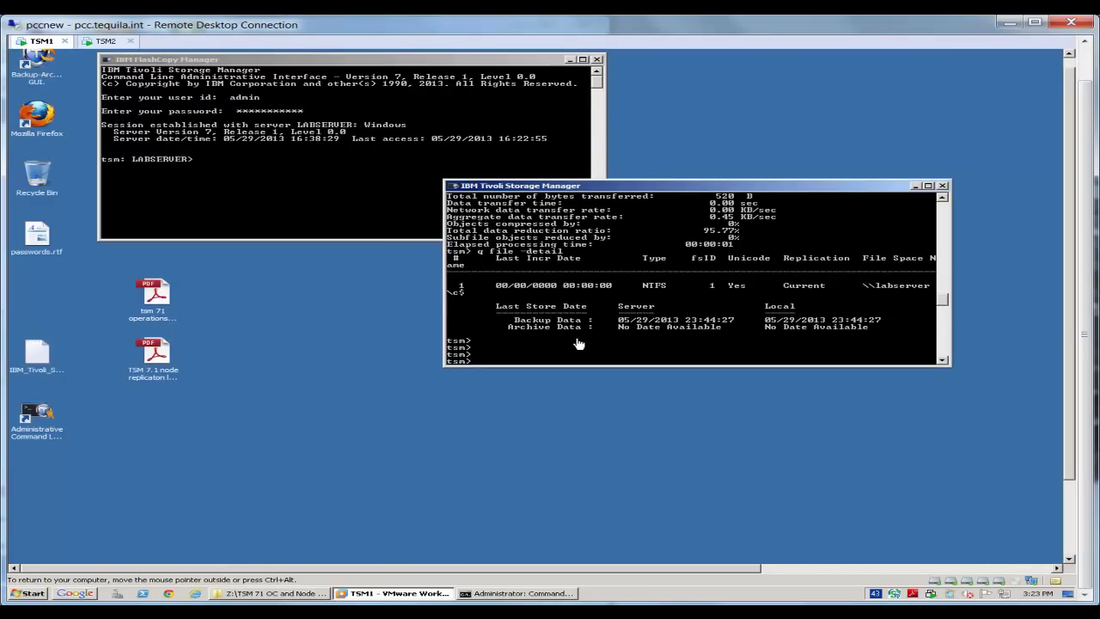
key("Return")
key("Return")
key("Return")
key("Return")
key("Return")
key("Return")
key("Return")
key("Return")
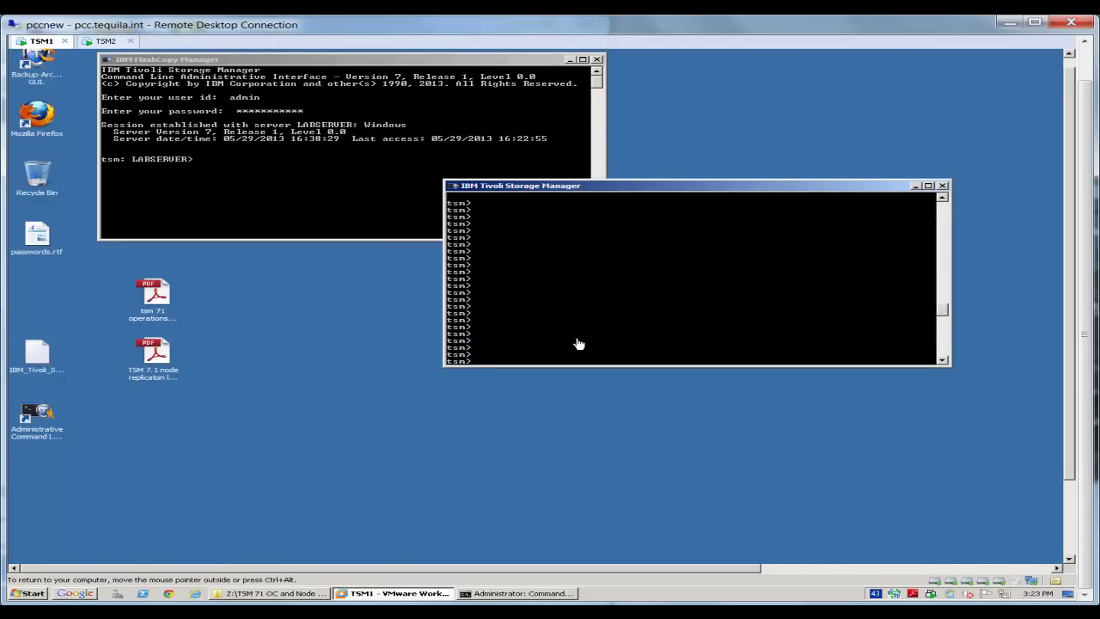
type("q file -detail")
key("Up")
key("Return")
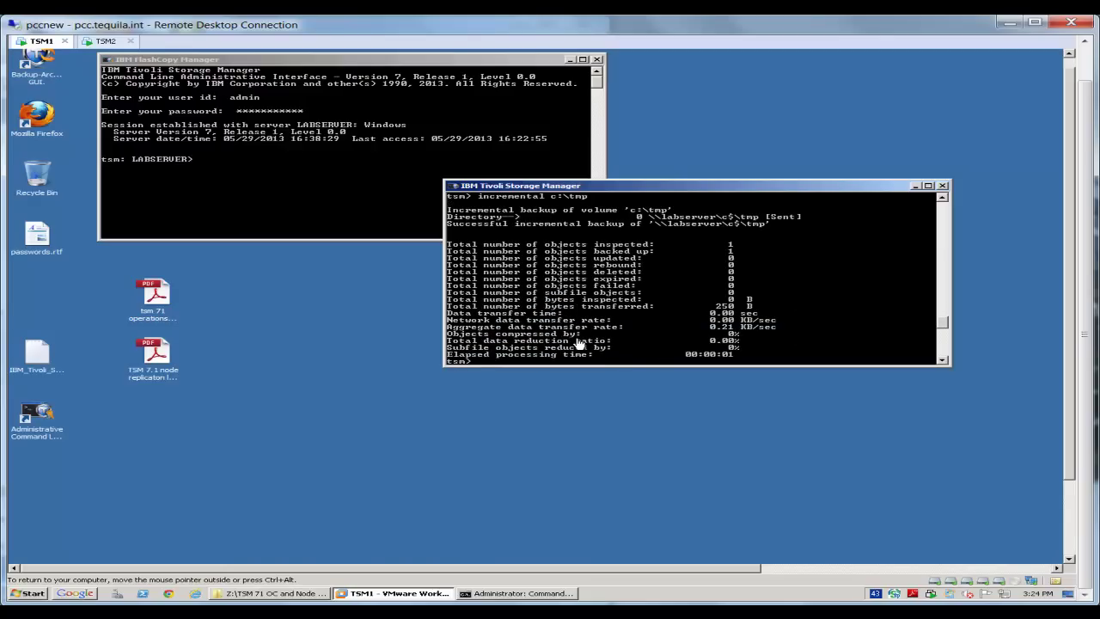
Step: Halt the LABSERVER server from the admin console, confirming with y
left_click(260, 185)
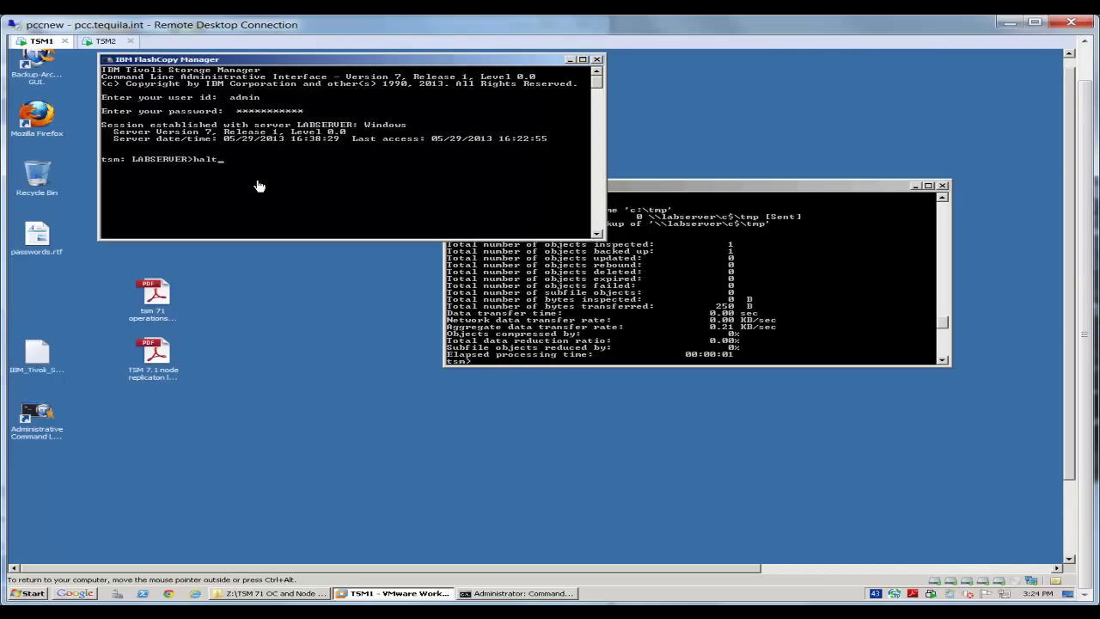
type("halt")
key("Return")
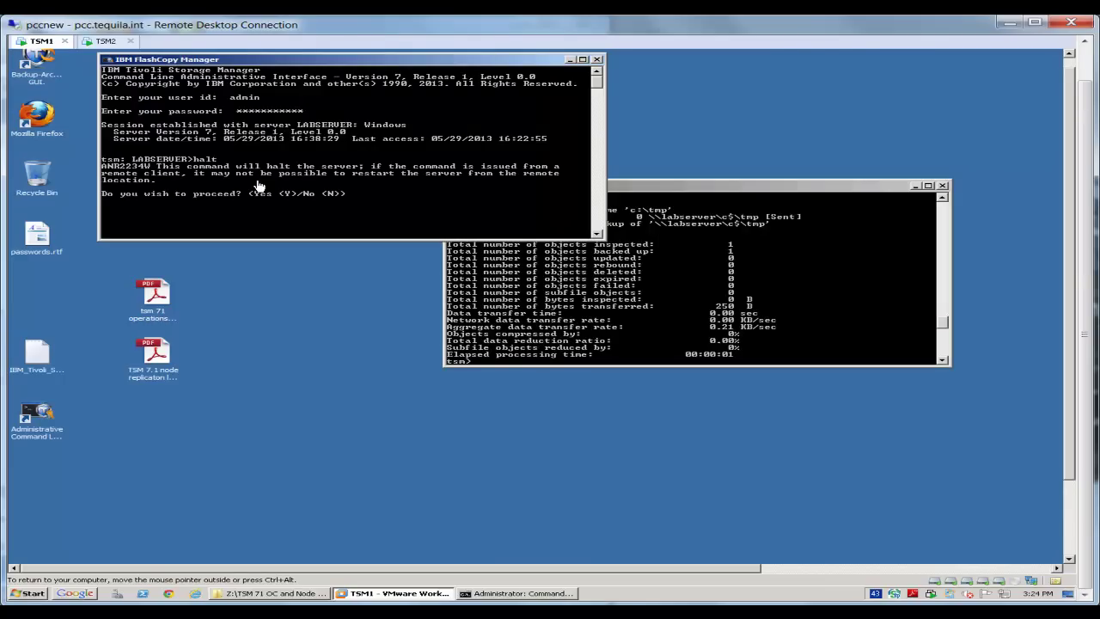
type("y")
key("Return")
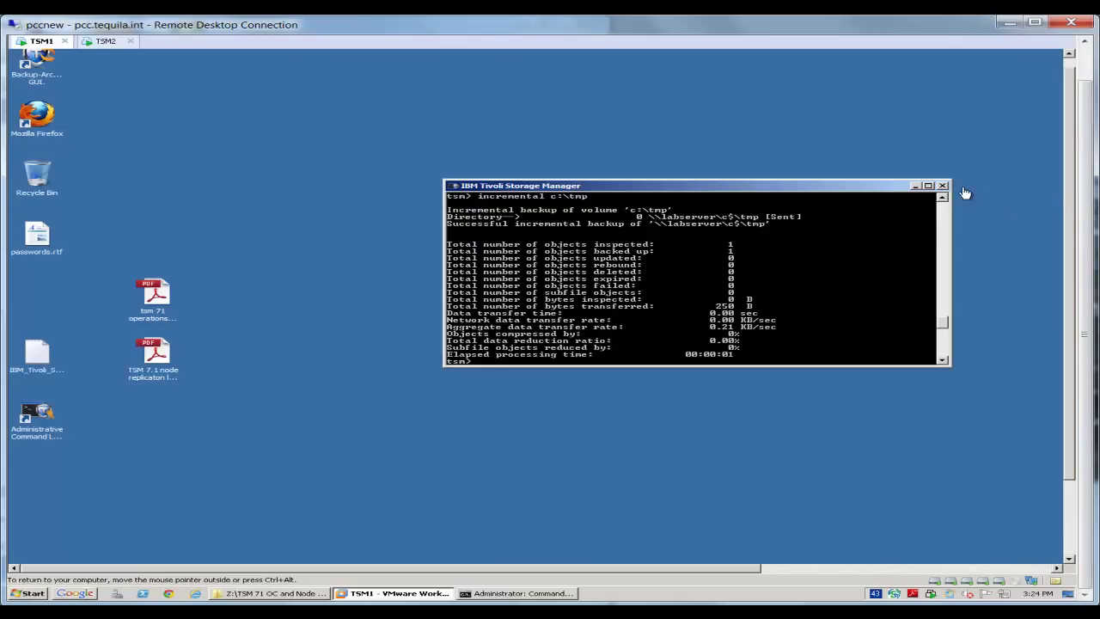
Step: Exit the client command console with 'quit'
key("Return")
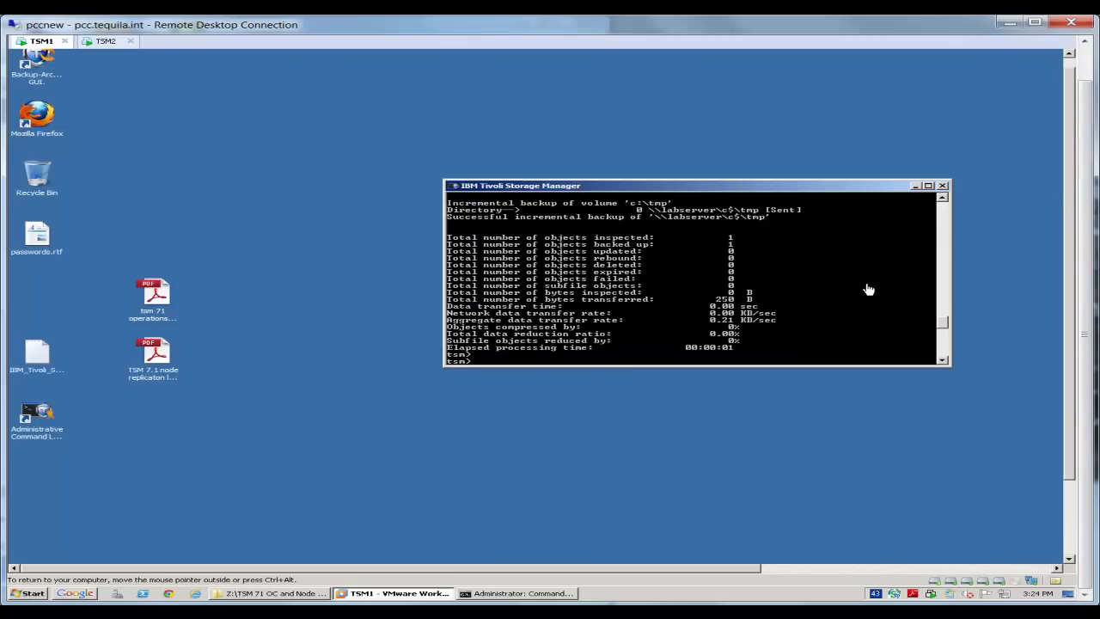
type("quit")
key("Return")
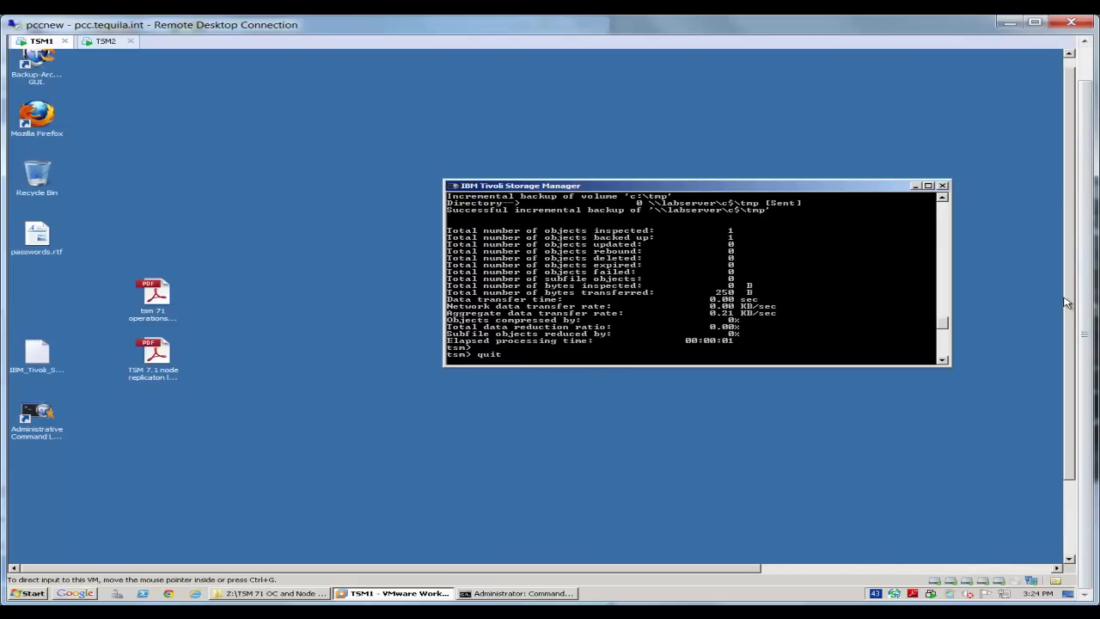
left_click_drag(1070, 304, 1065, 417)
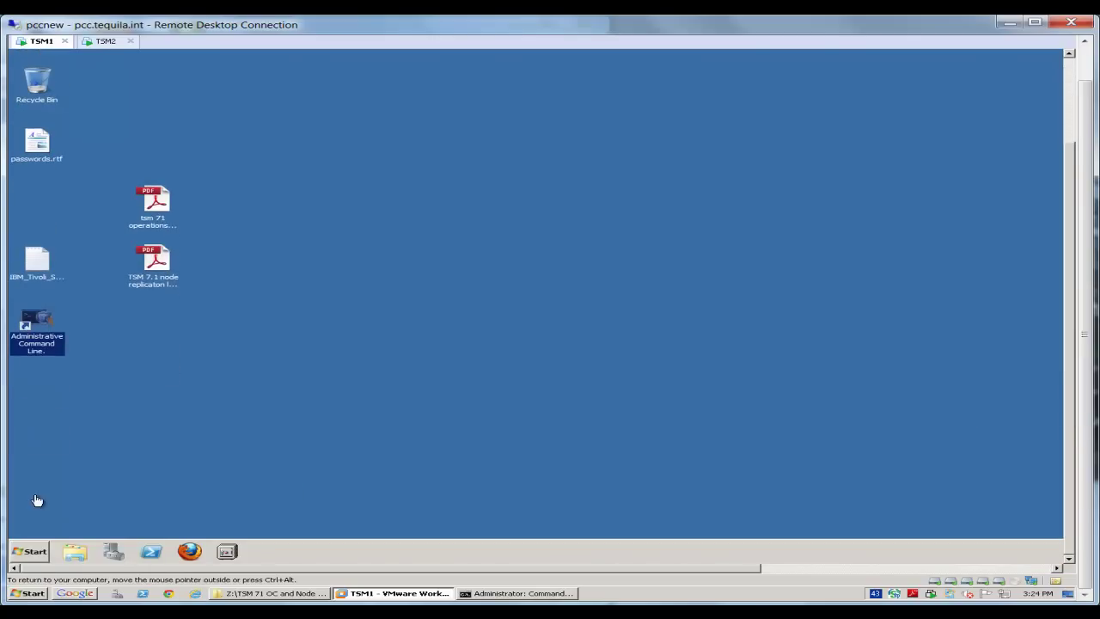
Step: Launch the Backup-Archive GUI, log in with the account password, and accept the ANS2112I read-only notice
left_click(23, 554)
left_click(57, 442)
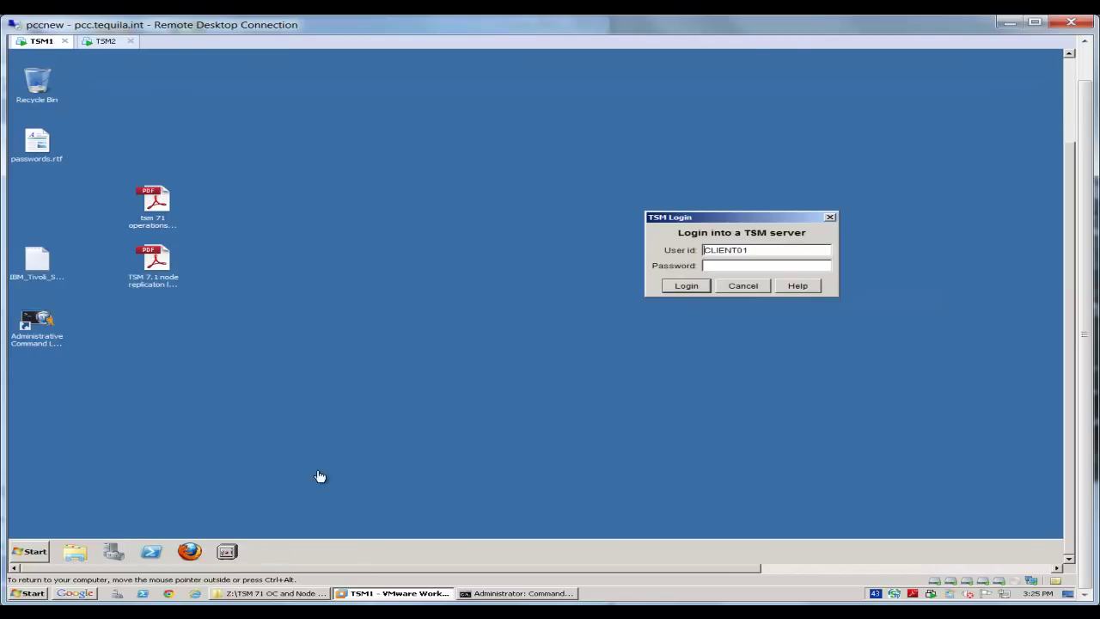
left_click(718, 270)
type("**********")
key("Return")
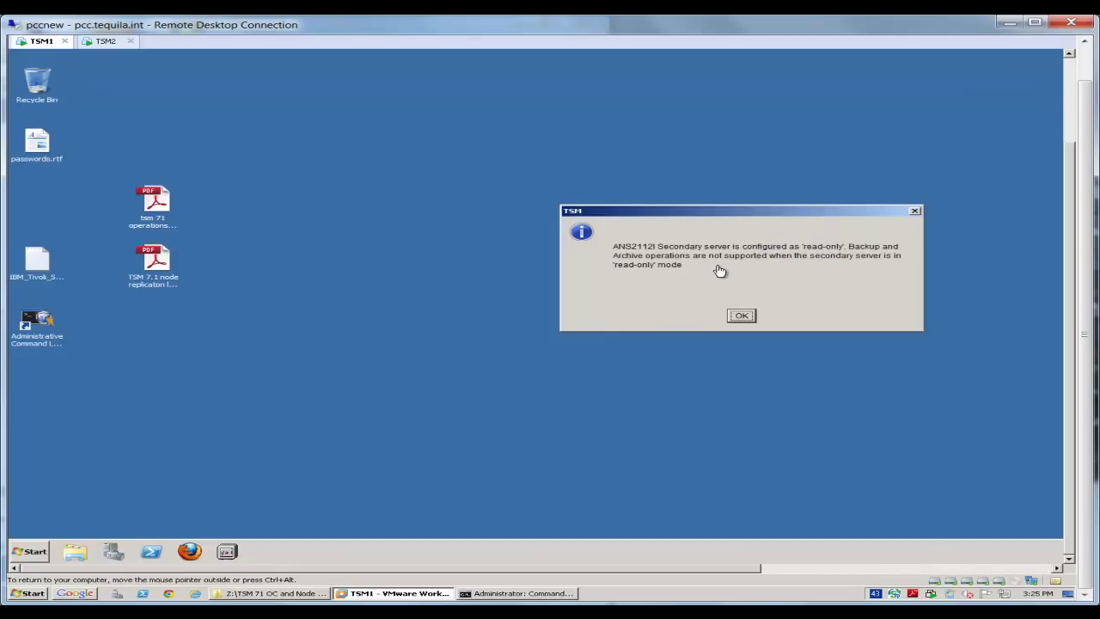
left_click(739, 317)
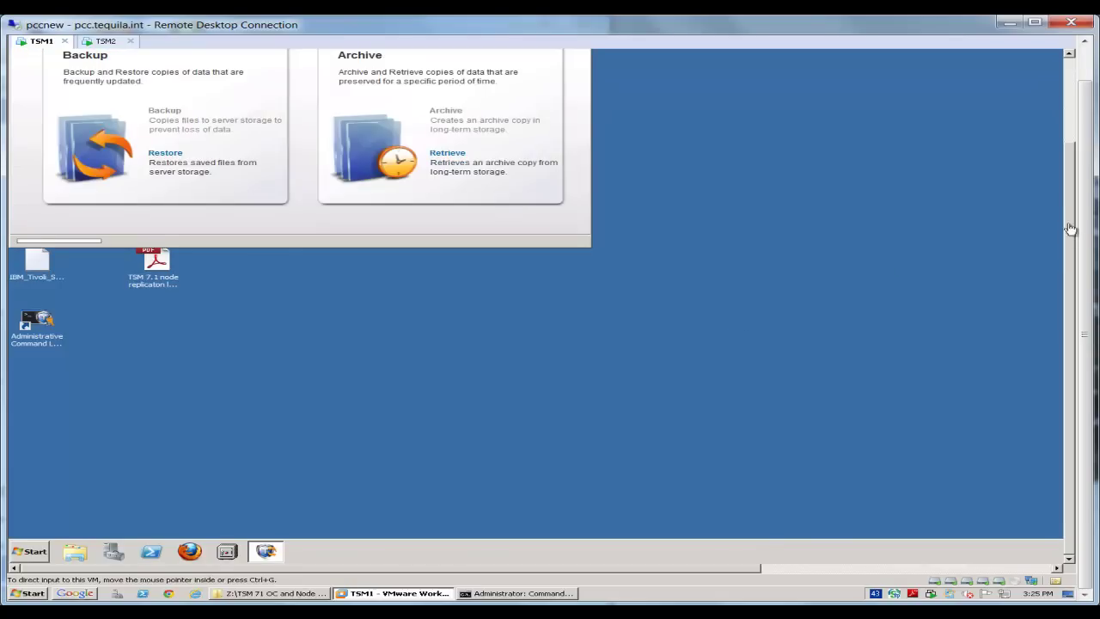
scroll(1070, 227, "up", 3)
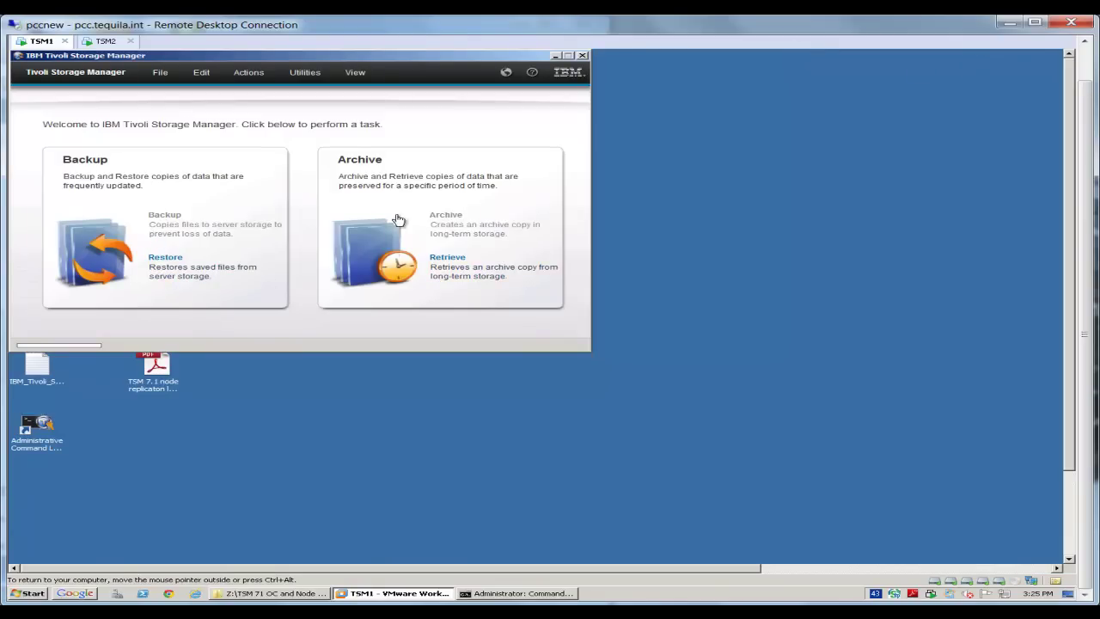
Step: Restore the checked tmp files config.stderr and config.stdout to their original location, past the ANS2120W warning
left_click(163, 273)
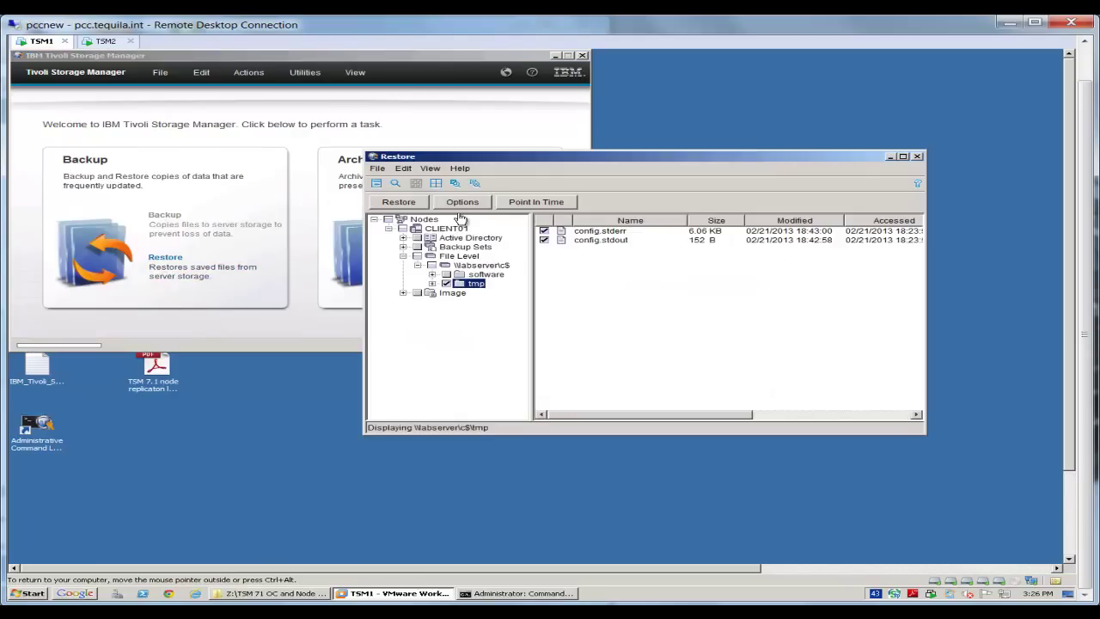
left_click(398, 204)
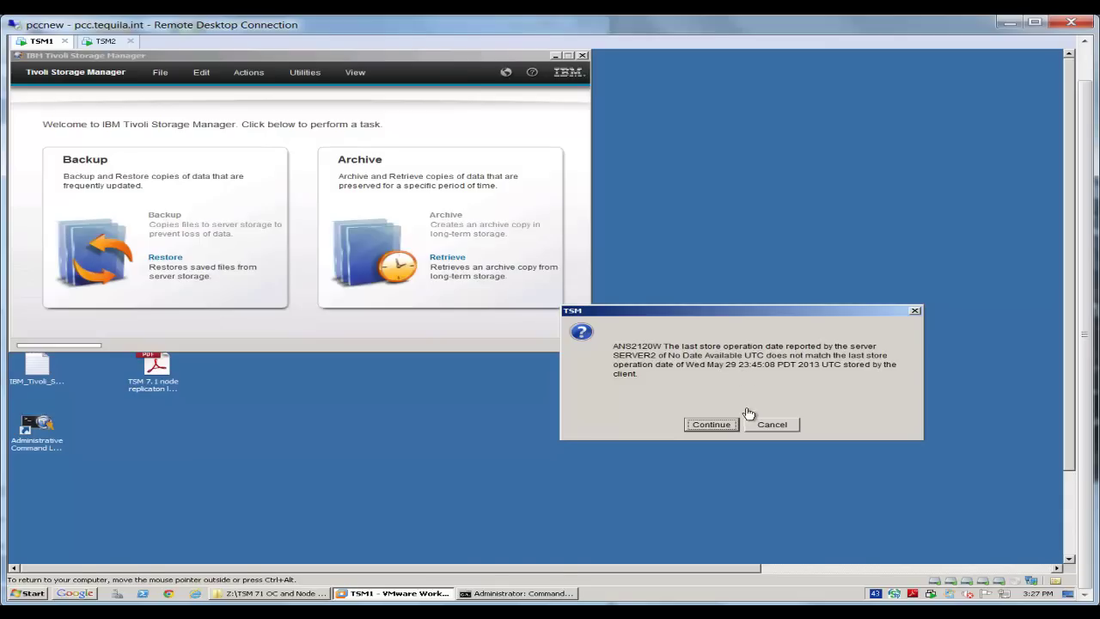
left_click(720, 428)
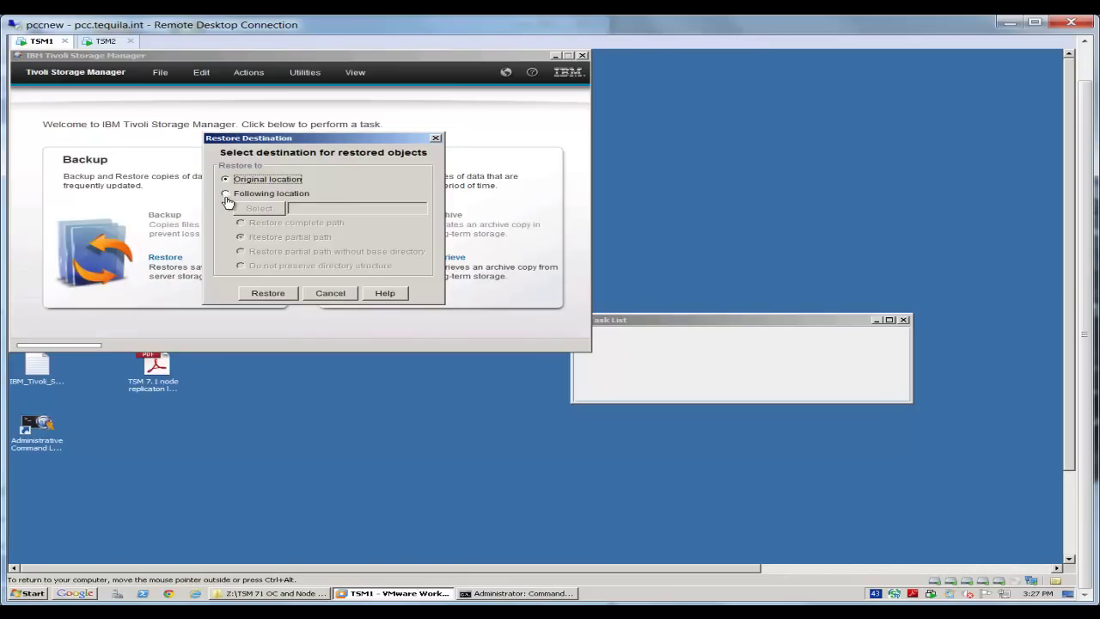
left_click(267, 293)
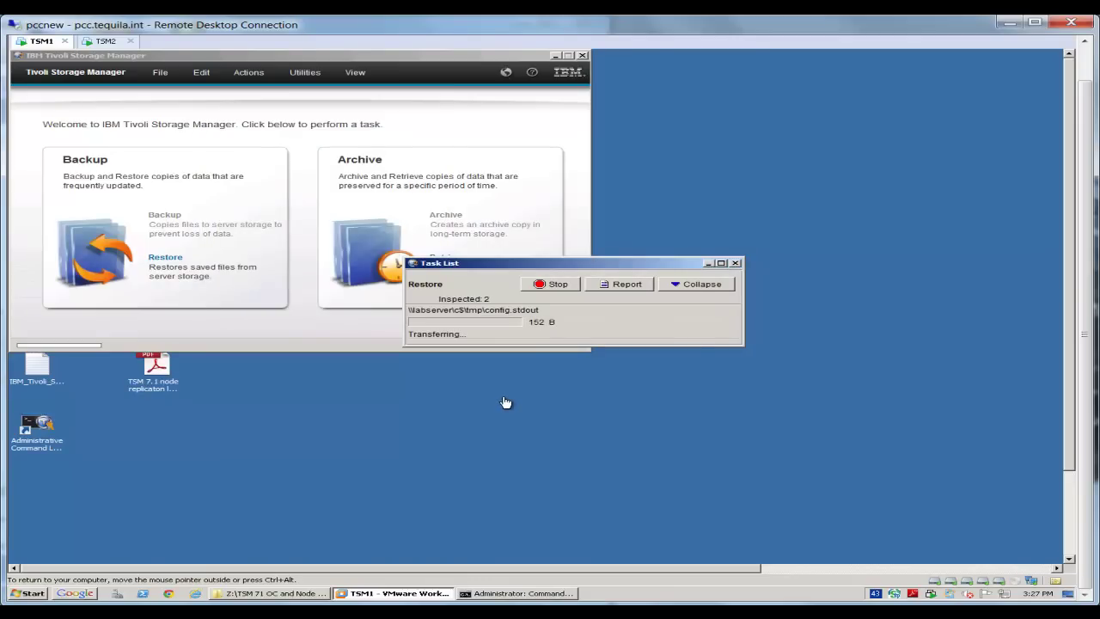